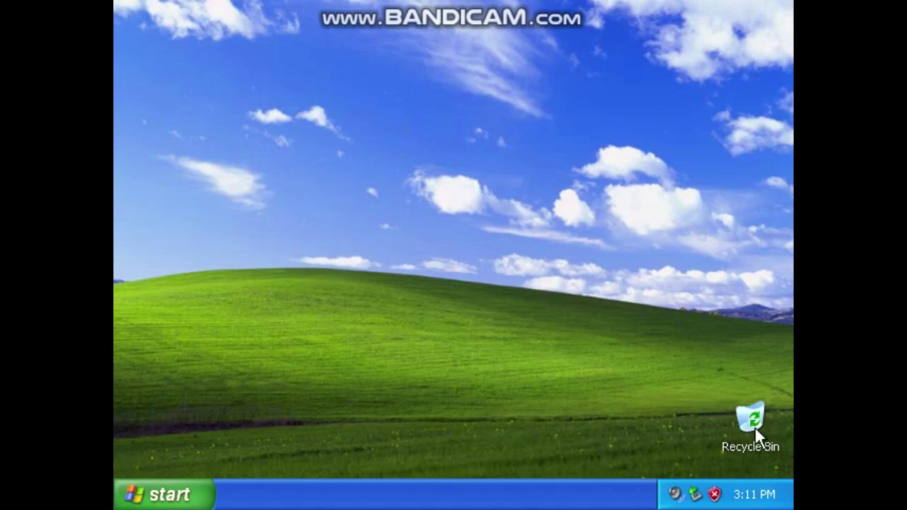
left_click(677, 492)
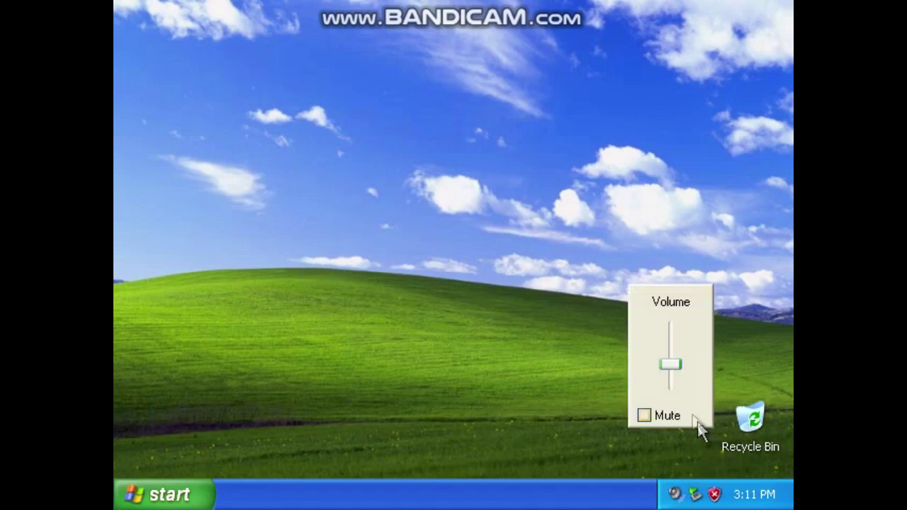
left_click(583, 405)
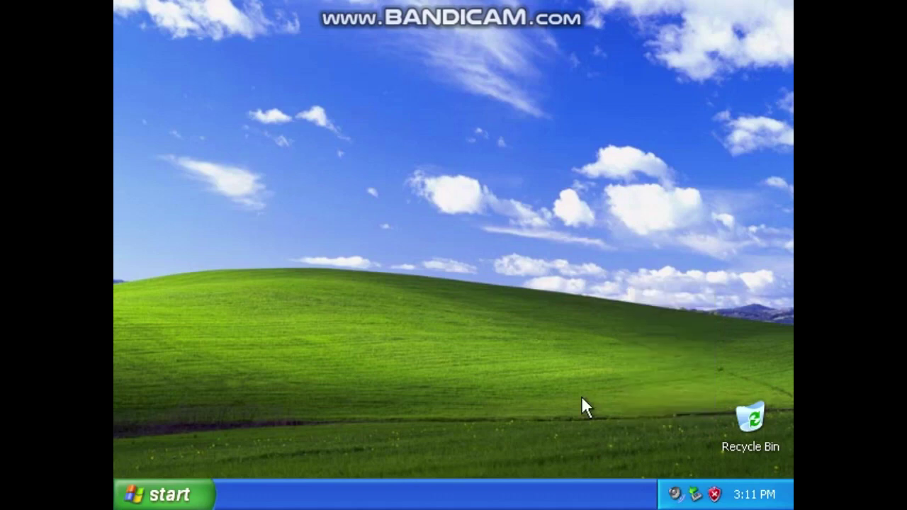
left_click(177, 489)
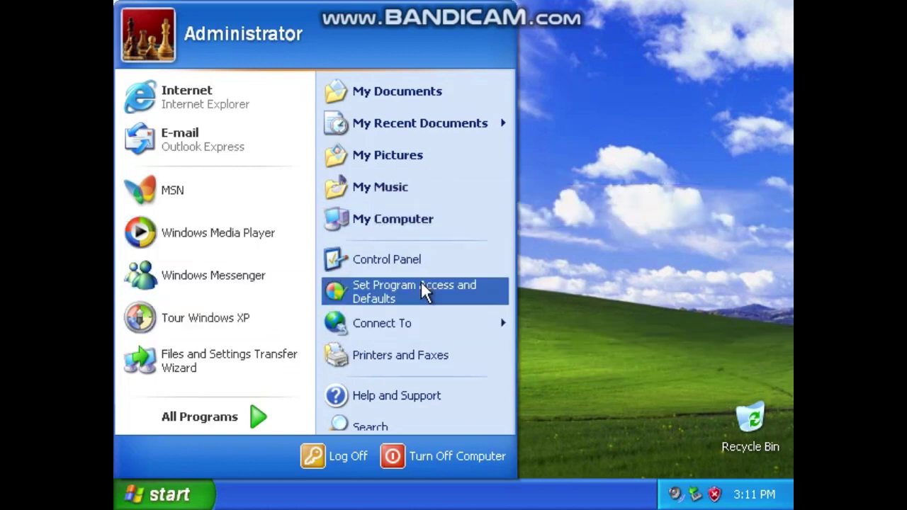
left_click(209, 417)
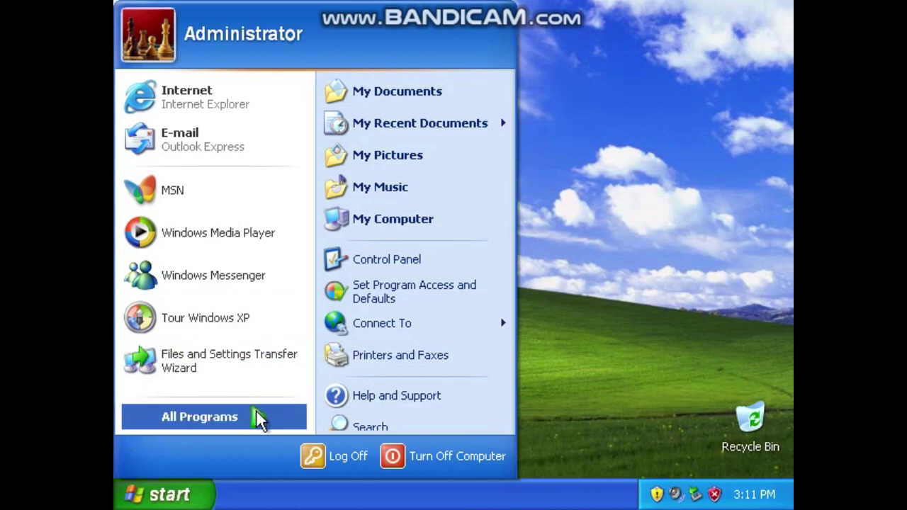
mouse_move(259, 418)
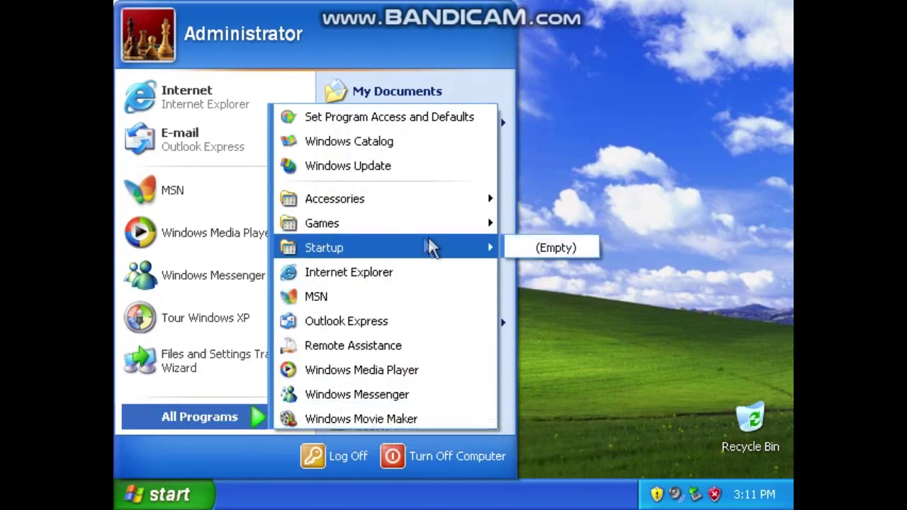
mouse_move(480, 228)
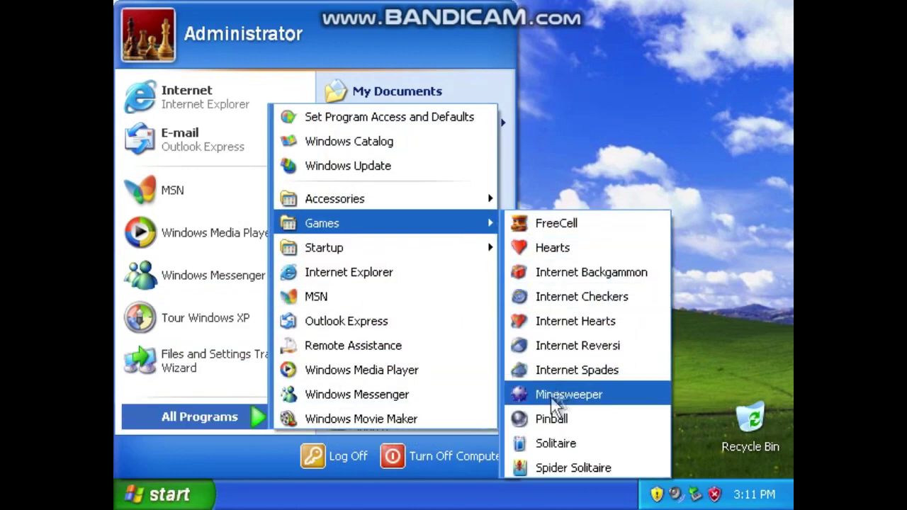
left_click(587, 115)
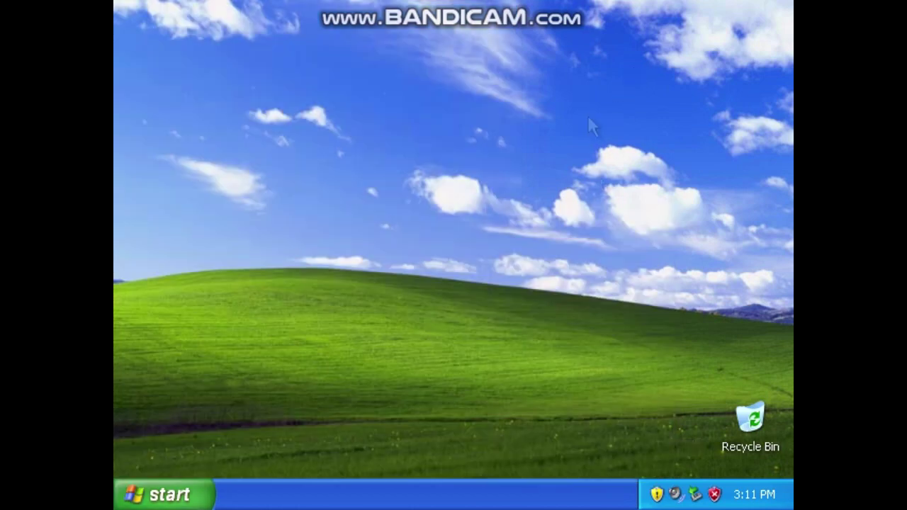
Step: Launch Windows Movie Maker and dismiss its screen resolution notice
left_click(188, 495)
mouse_move(229, 427)
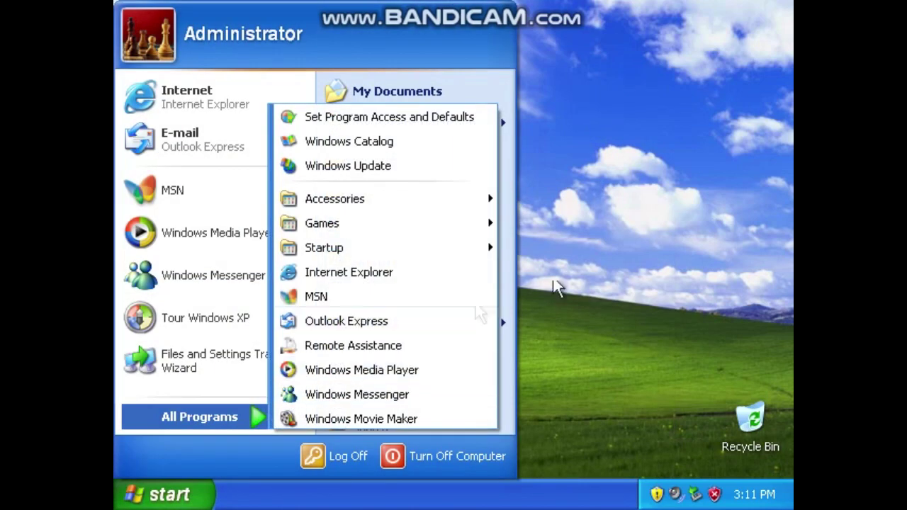
left_click(381, 419)
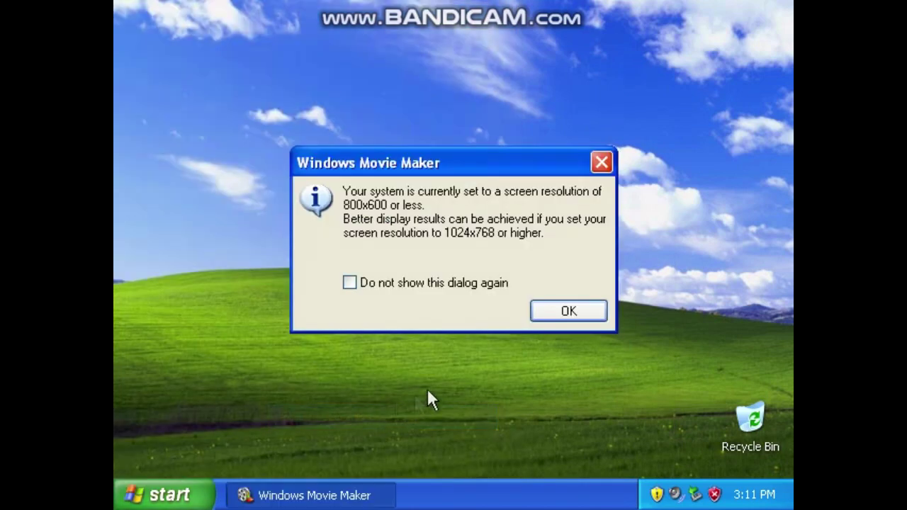
left_click(544, 312)
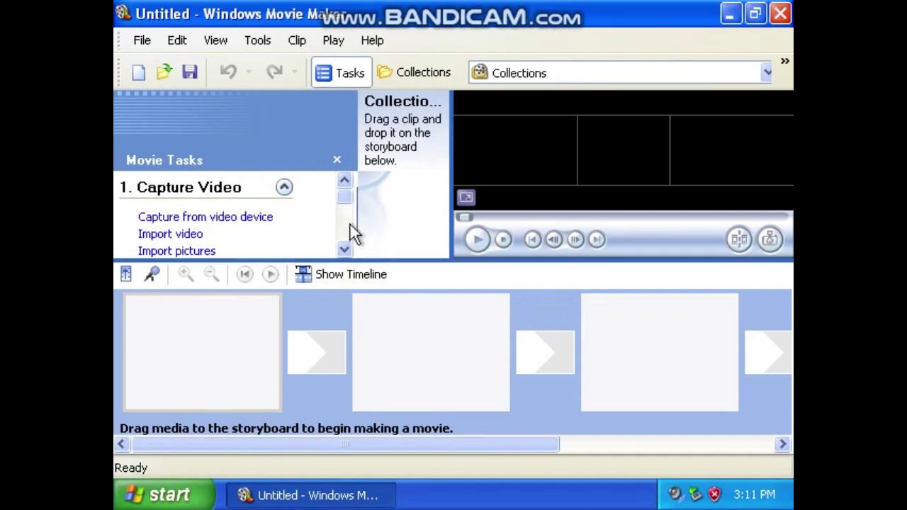
mouse_move(346, 186)
left_mouse_down()
mouse_move(347, 239)
mouse_move(342, 197)
left_mouse_up()
left_click(143, 41)
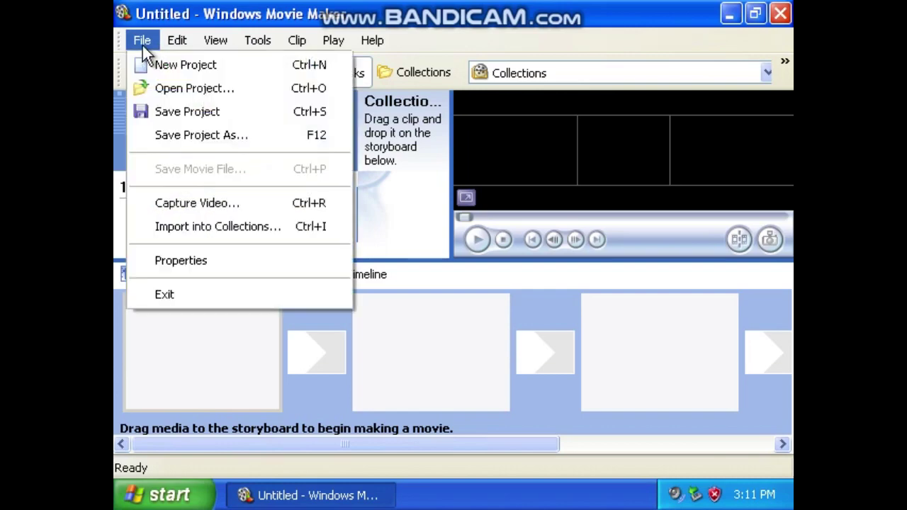
mouse_move(215, 41)
left_click(424, 166)
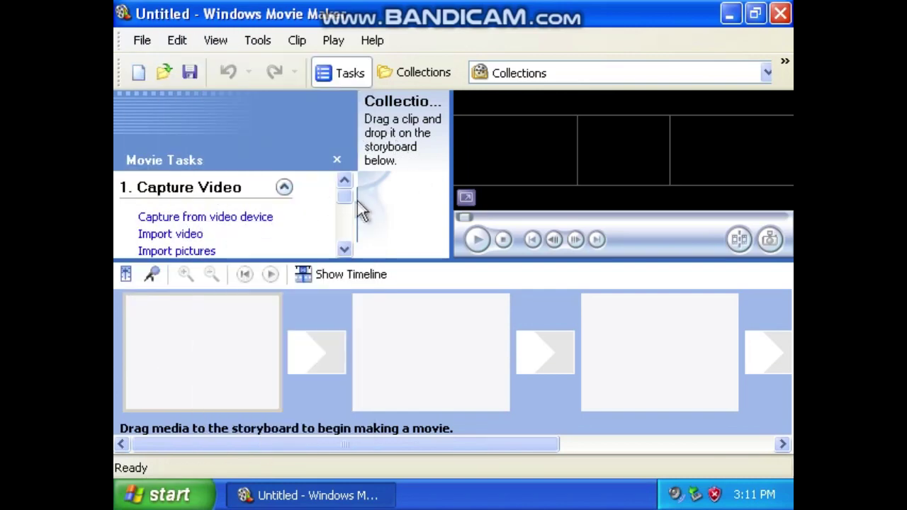
Step: Dismiss the updates notification, expand the Edit Movie tasks and start a new title for the movie
left_click_drag(345, 202, 344, 222)
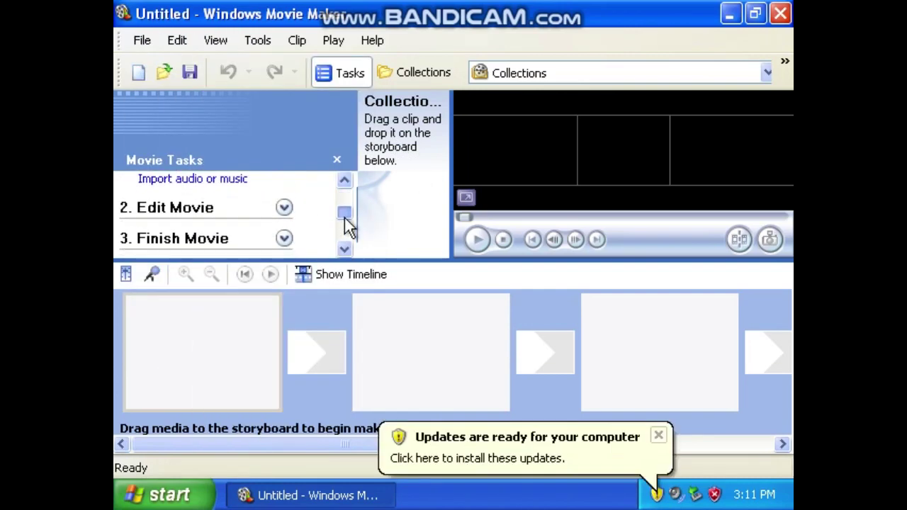
left_click(659, 436)
left_click(284, 207)
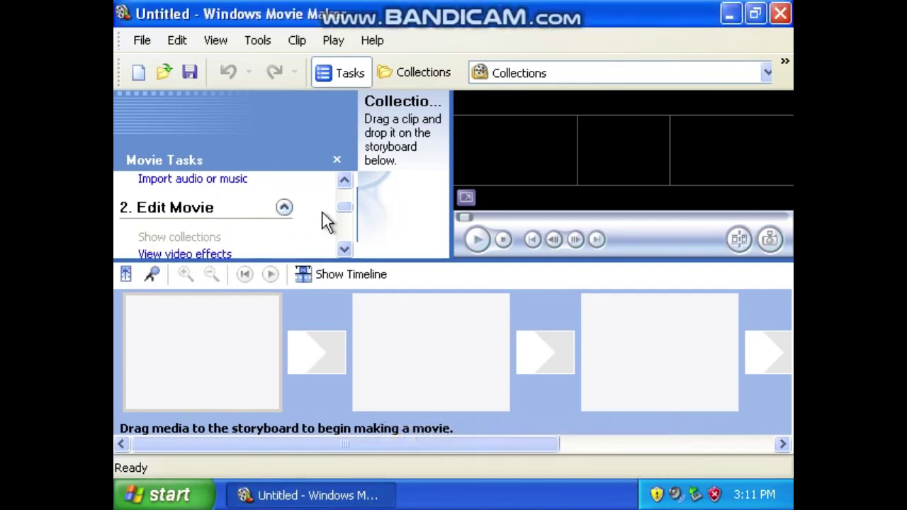
left_click(346, 220)
left_click(225, 233)
left_click(256, 173)
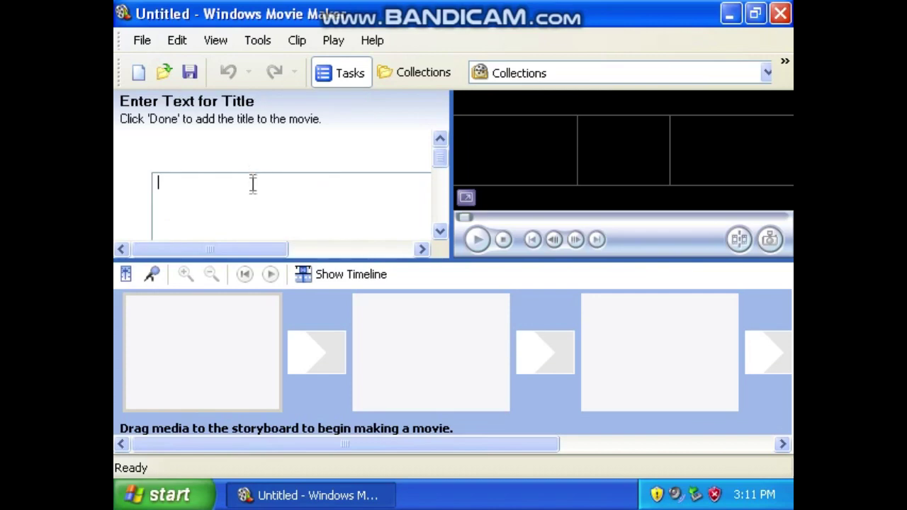
Step: Enter a YouTube greeting with the channel name plus "so today I am editing on windows xp yeah" as title text, and add it to the movie
type("HE")
type("llo")
type(" youtube jo")
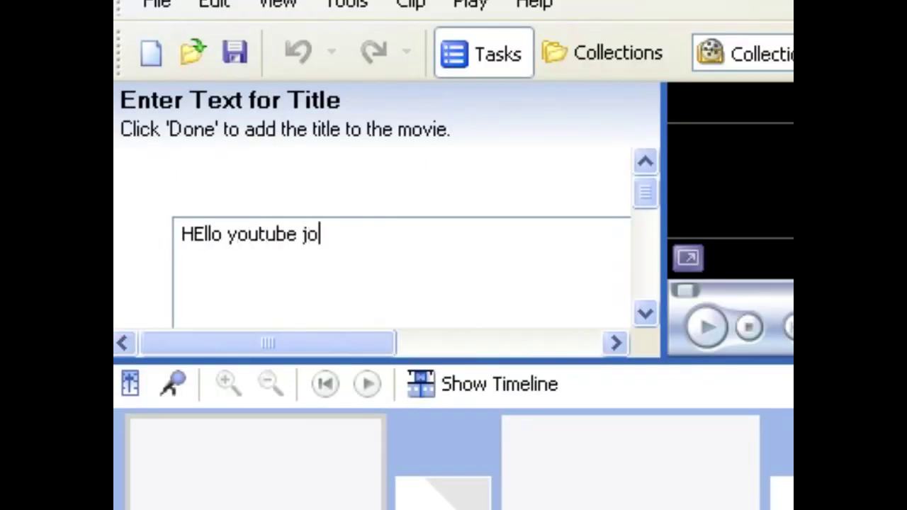
type("ntymaster here so tod")
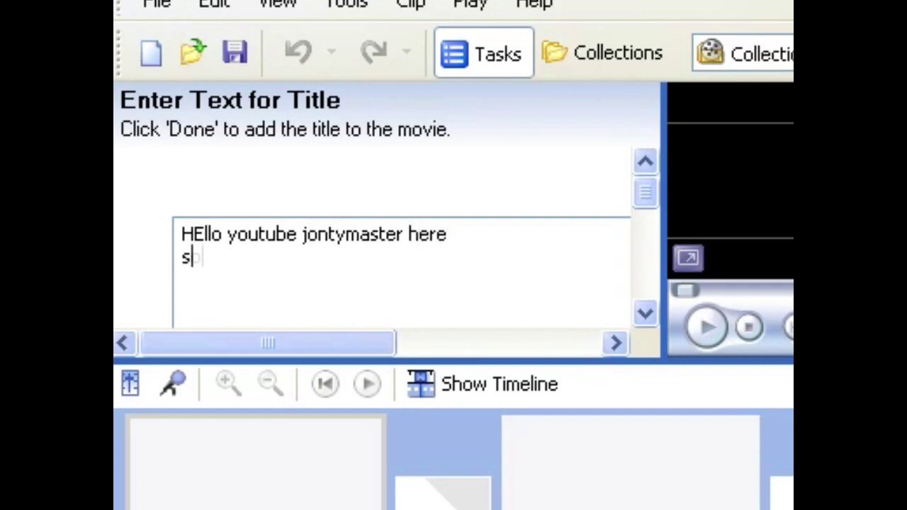
type("ay I am ")
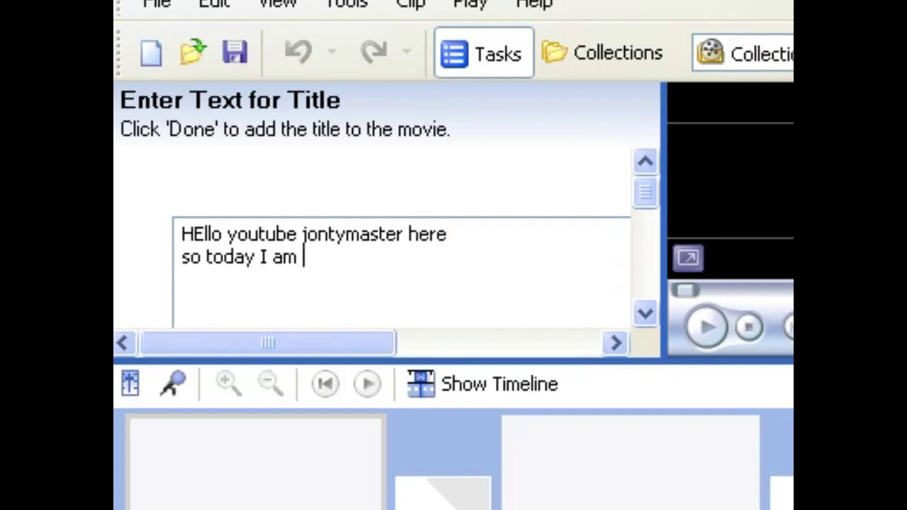
type("editing on windows xp yeah")
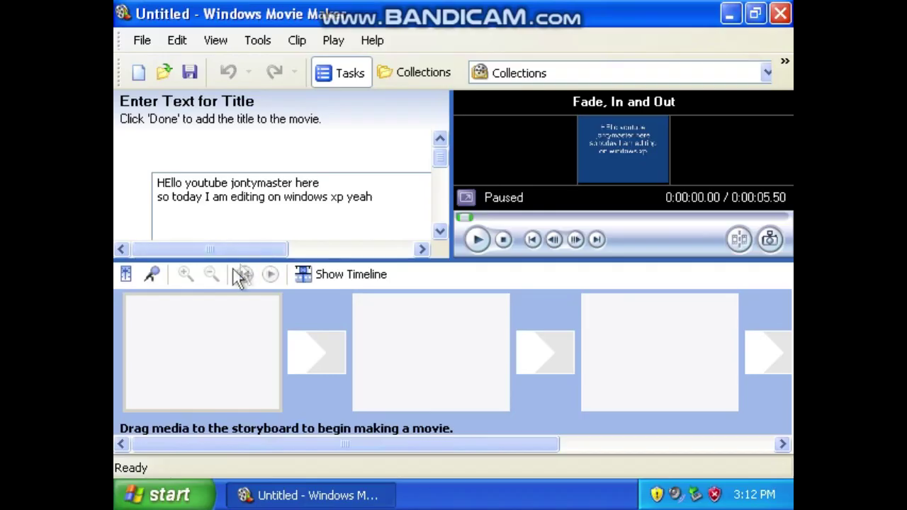
left_click_drag(440, 158, 437, 209)
left_click(253, 152)
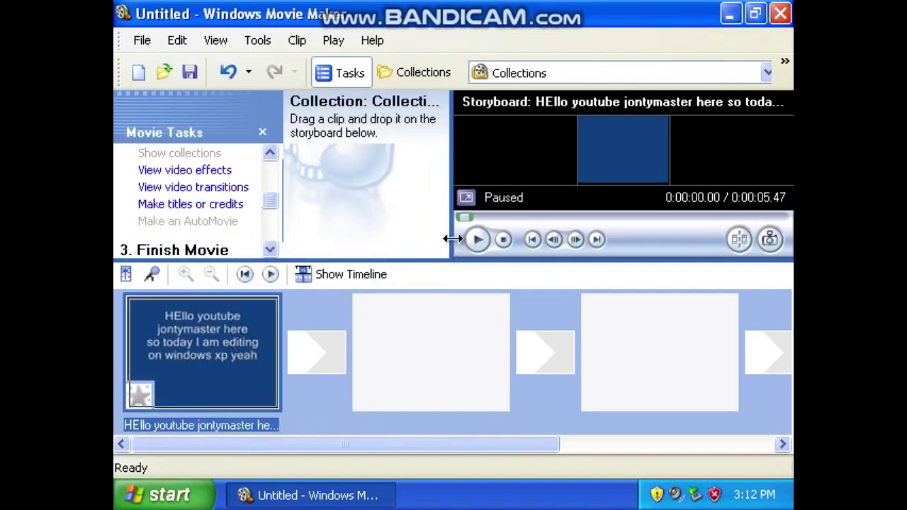
Step: Import the Sunset picture from the Sample Pictures folder and place it in the second storyboard frame
key("Right")
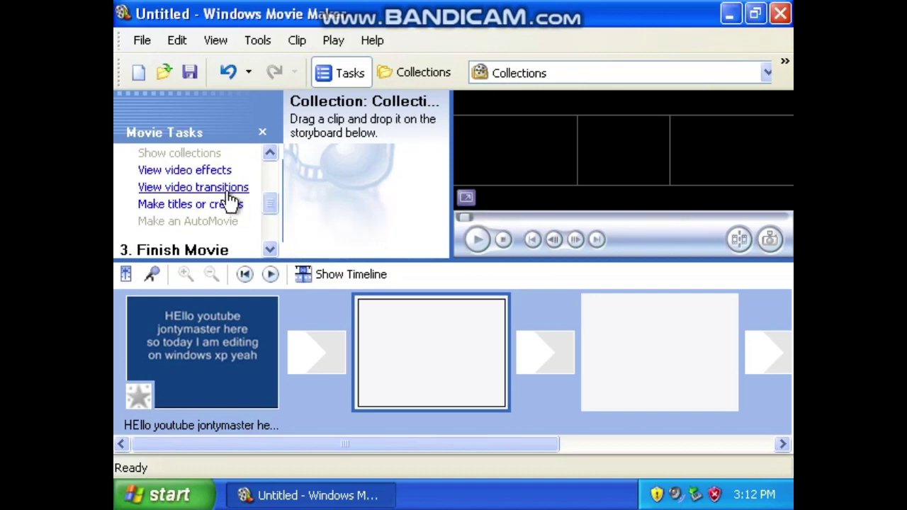
left_click(228, 192)
scroll(272, 211, "up", 1)
scroll(271, 211, "up", 2)
left_click(188, 224)
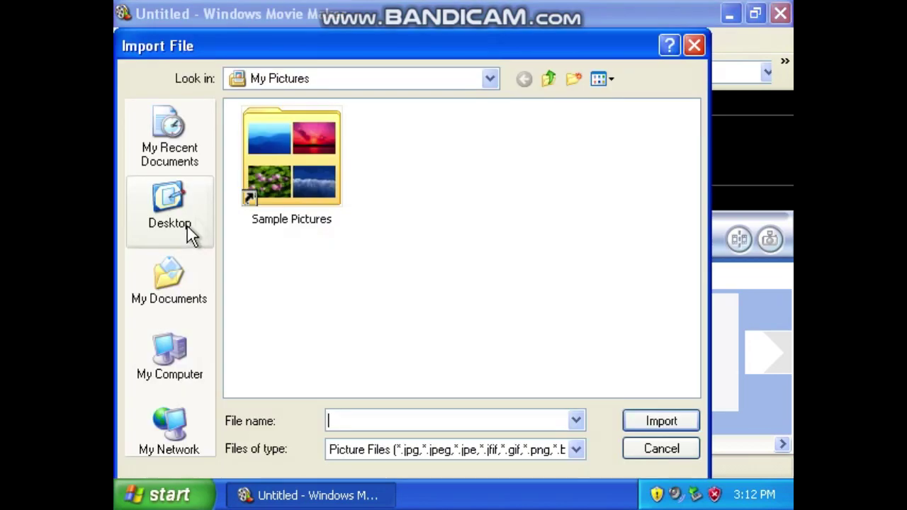
double_click(287, 194)
left_click(261, 127)
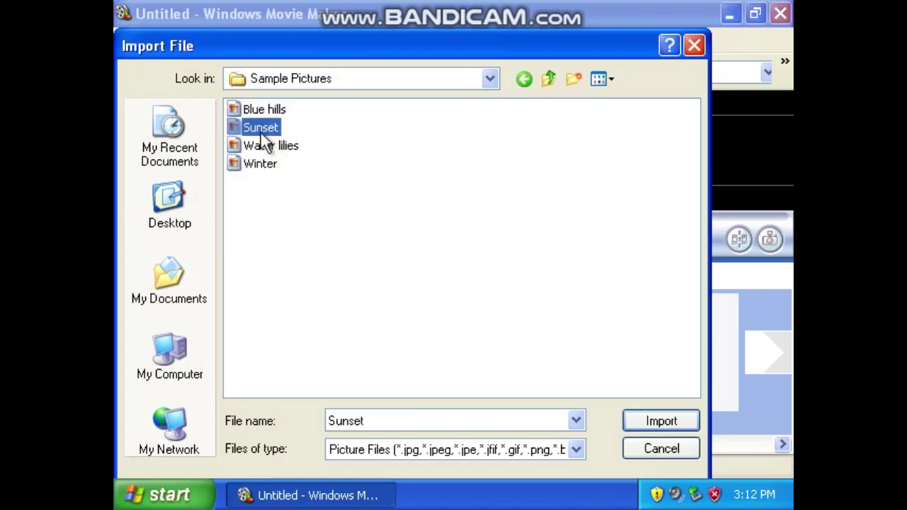
left_click(628, 414)
left_click_drag(356, 190, 412, 364)
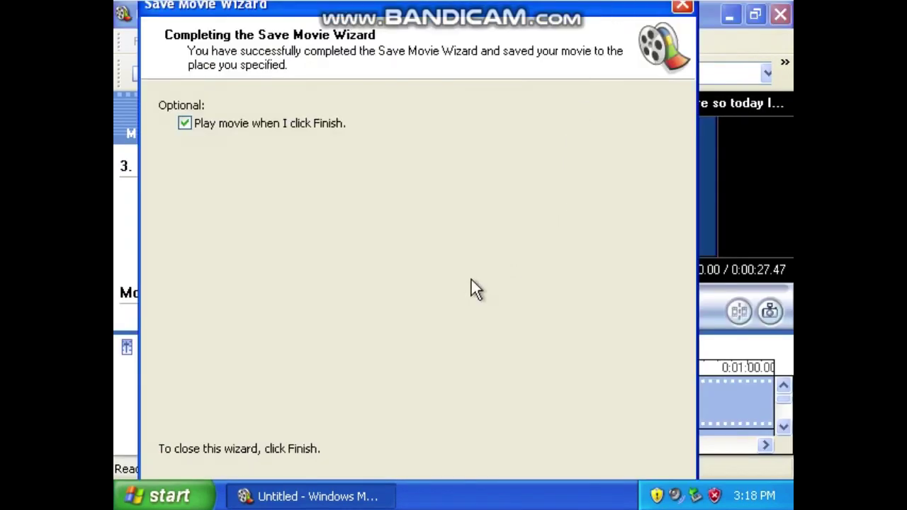
Step: Finish the Save Movie Wizard with movie playback enabled and complete the Windows Media Player 9 Series setup with its default options
key("Return")
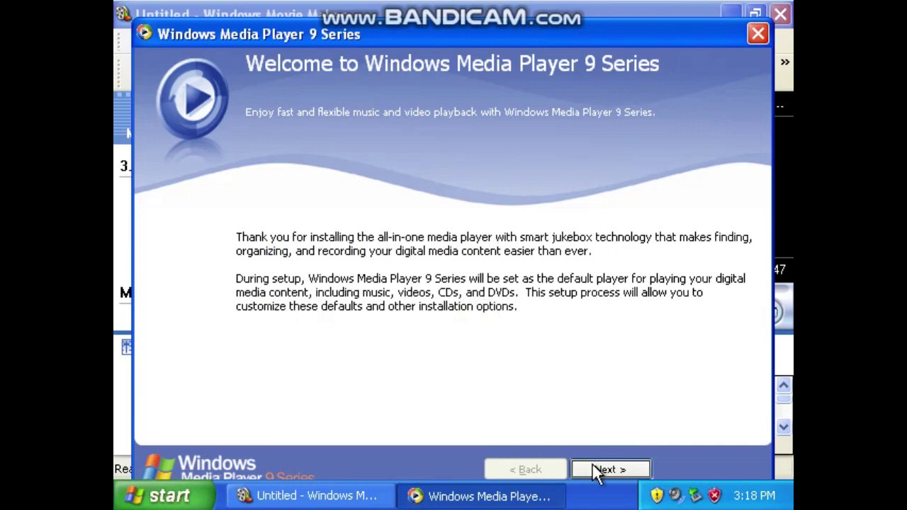
left_click(603, 470)
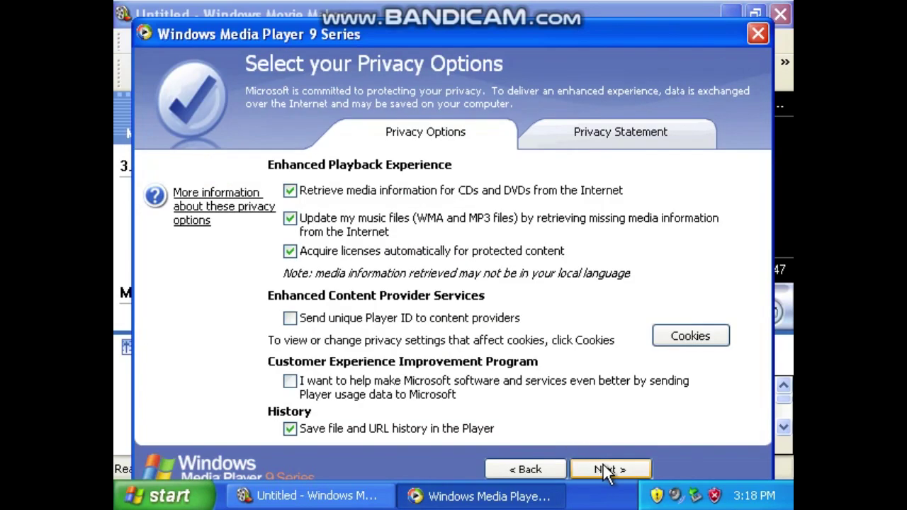
left_click(606, 471)
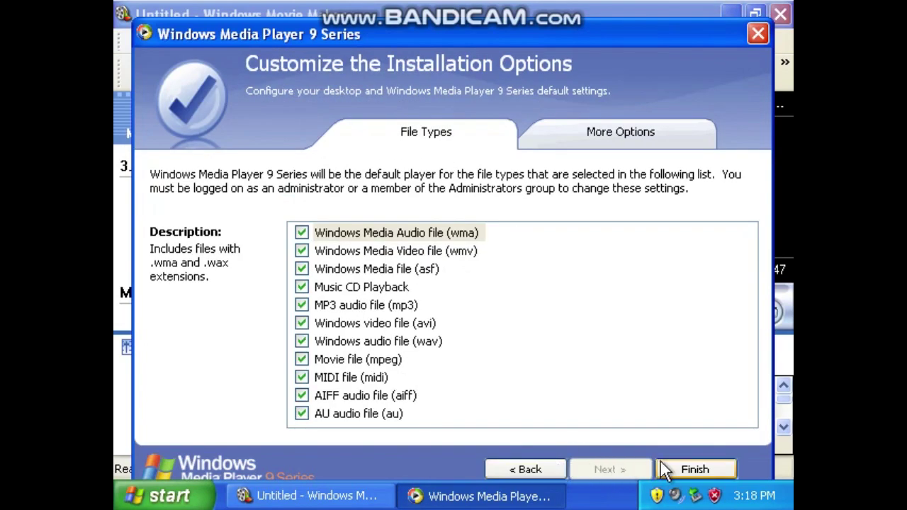
left_click(695, 470)
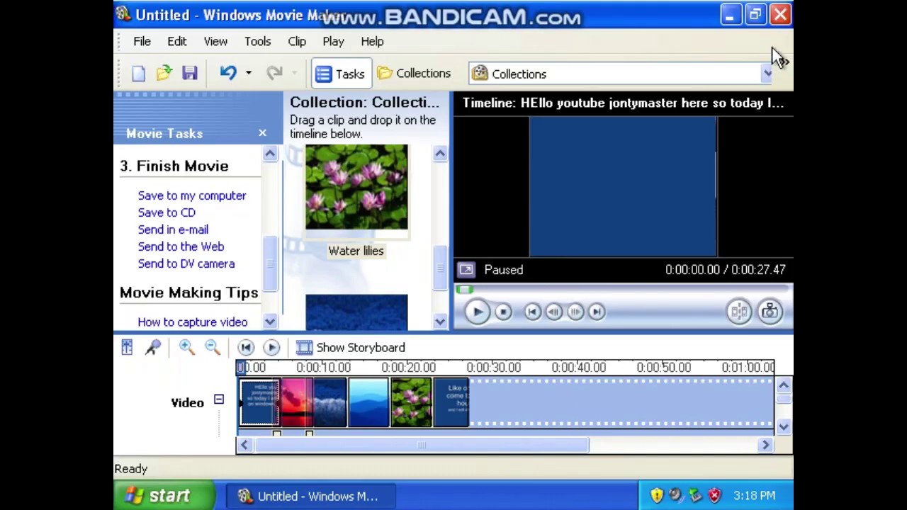
Step: Close Windows Movie Maker without saving the changes to the Untitled project
left_click(776, 23)
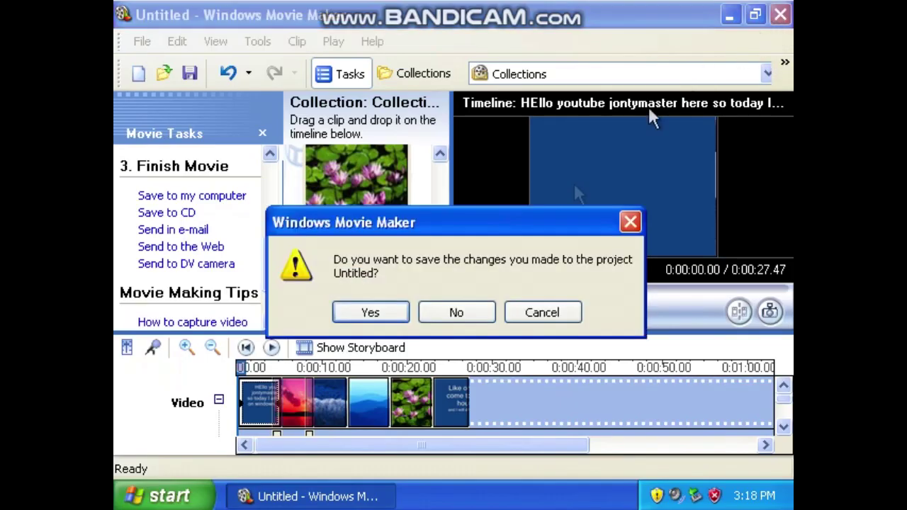
left_click(457, 313)
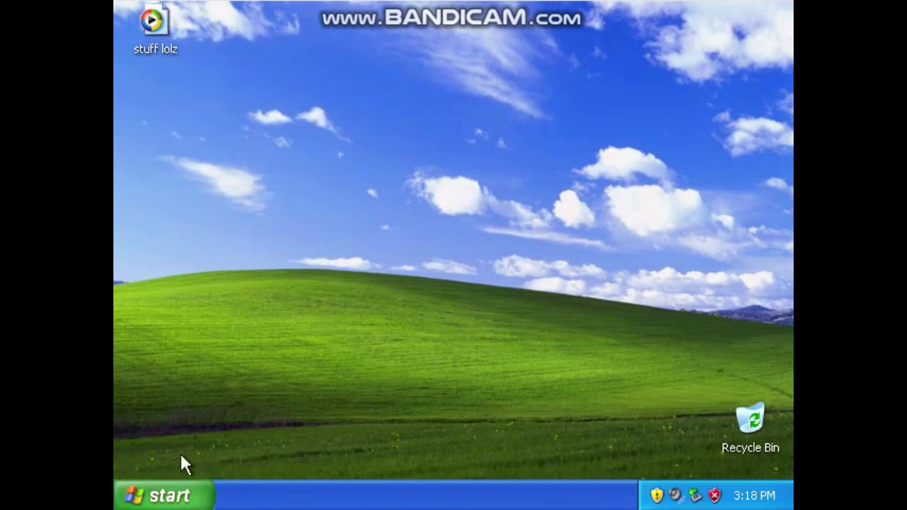
Step: Launch the Pinball game from the installed Windows games
left_click(179, 496)
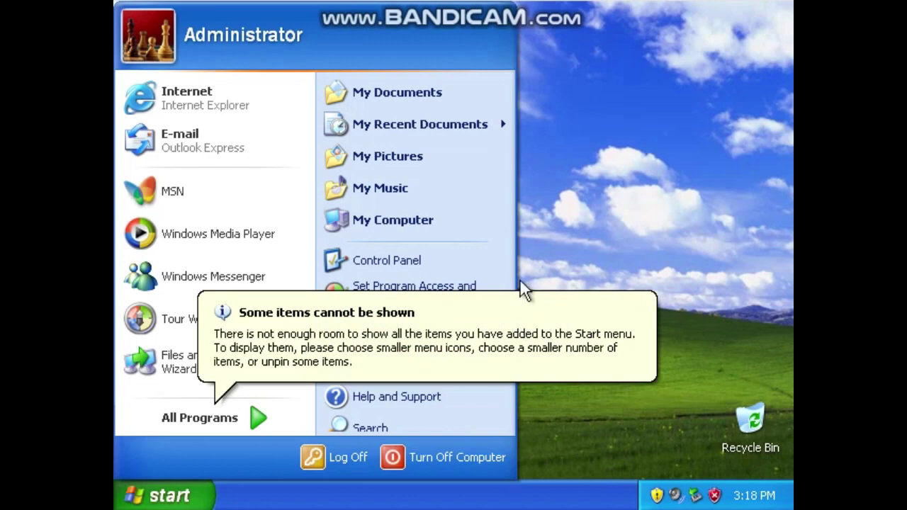
left_click(249, 423)
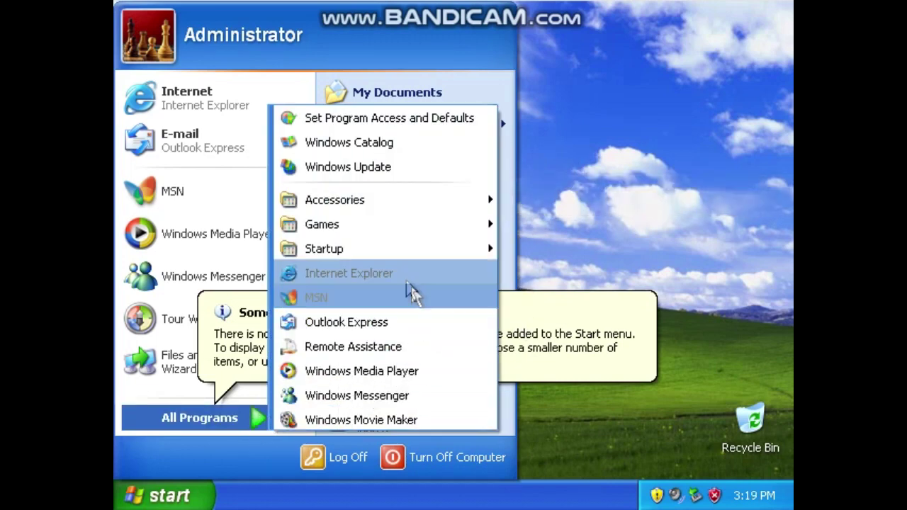
mouse_move(480, 224)
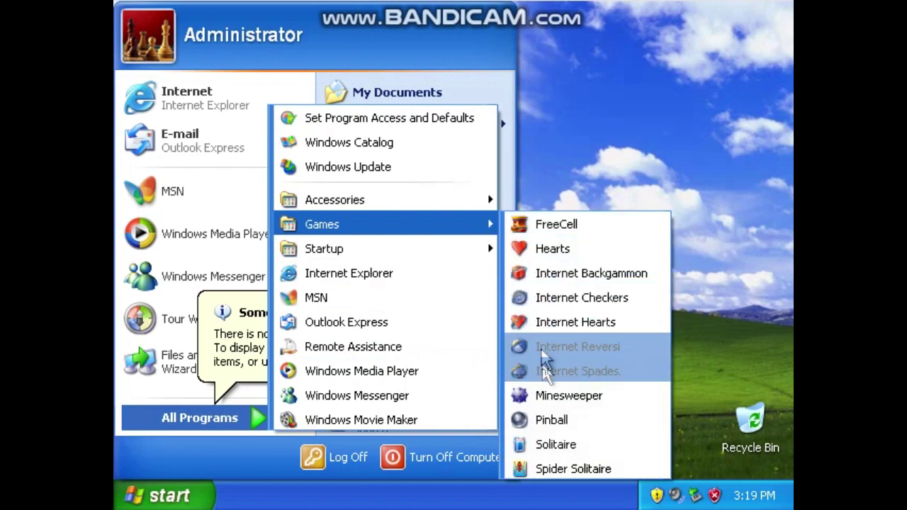
left_click(549, 420)
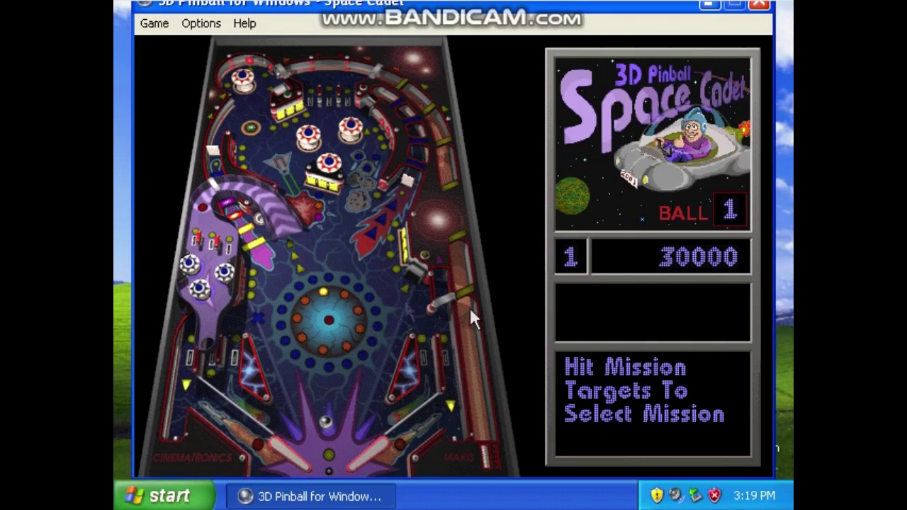
Step: Play the Space Cadet pinball table for a while, then close the game
left_click(199, 27)
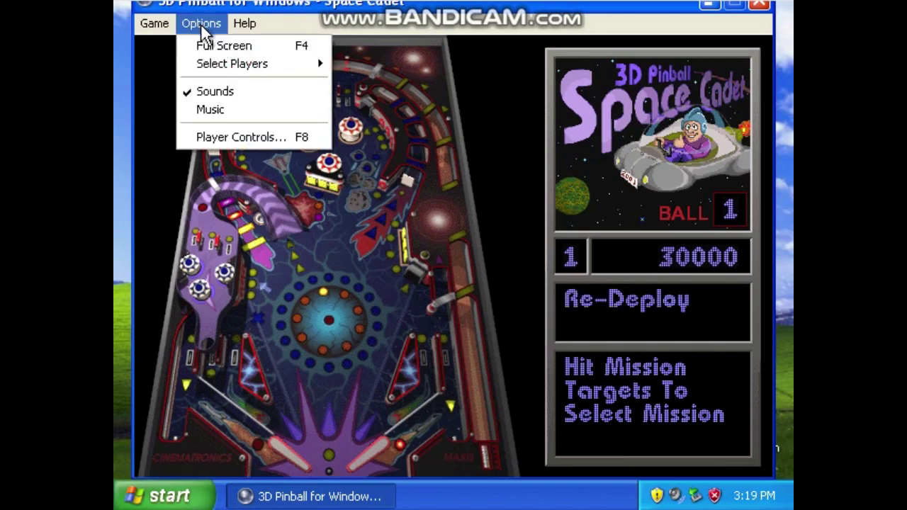
left_click(323, 223)
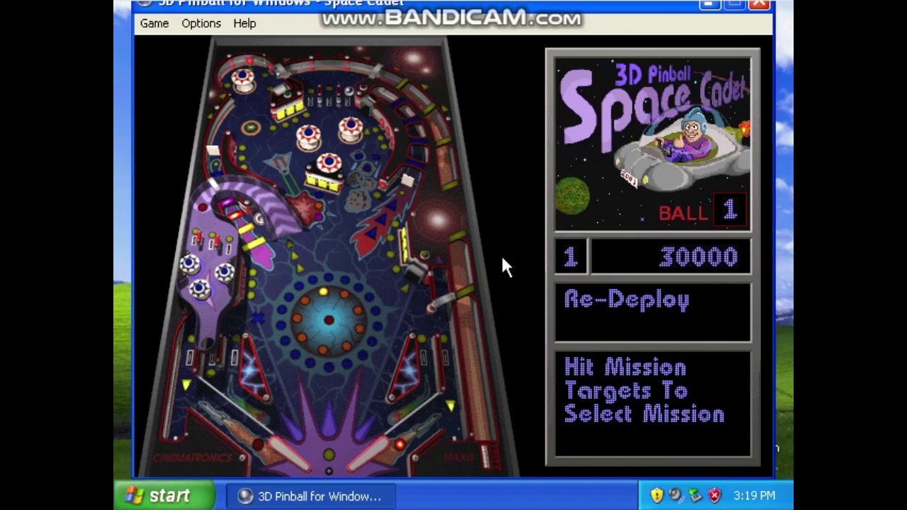
key("x")
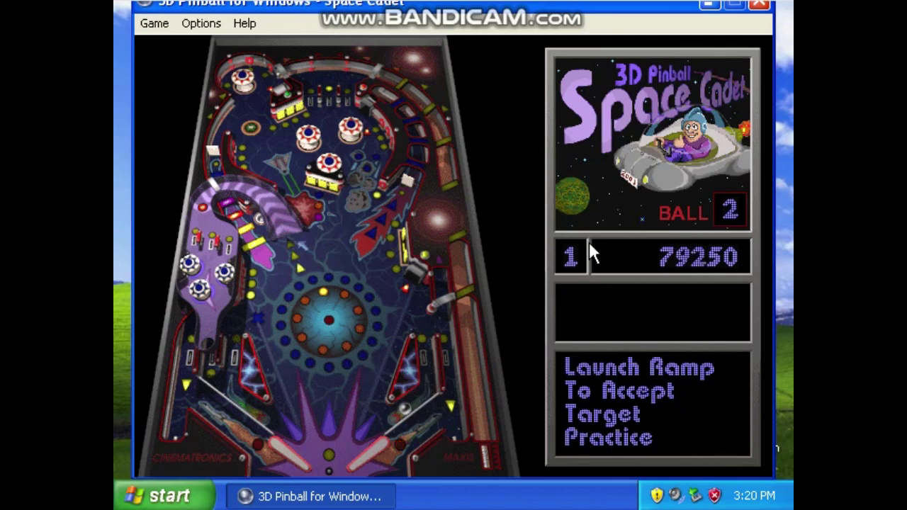
left_click(760, 5)
right_click(642, 193)
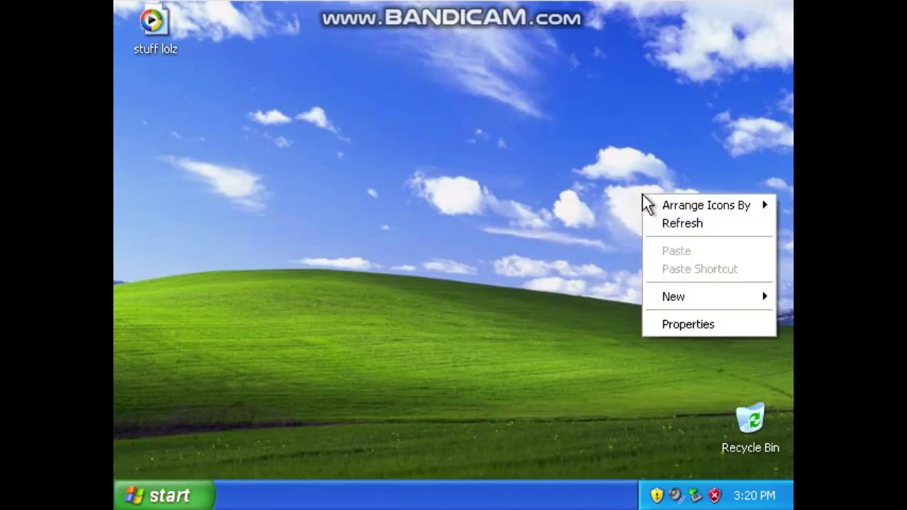
left_click(590, 206)
left_click(186, 493)
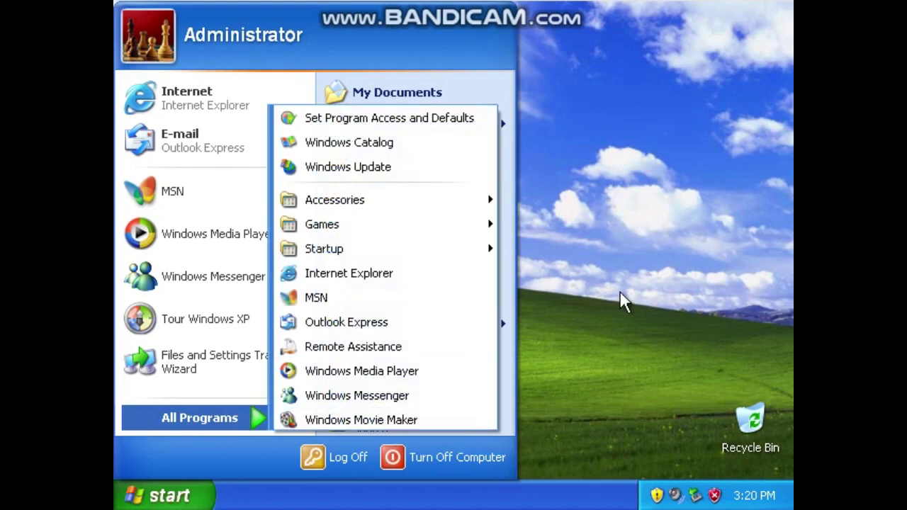
left_click(621, 290)
Step: Open the screen saver settings in the desktop's Display Properties and preview the Windows XP screen saver
right_click(274, 409)
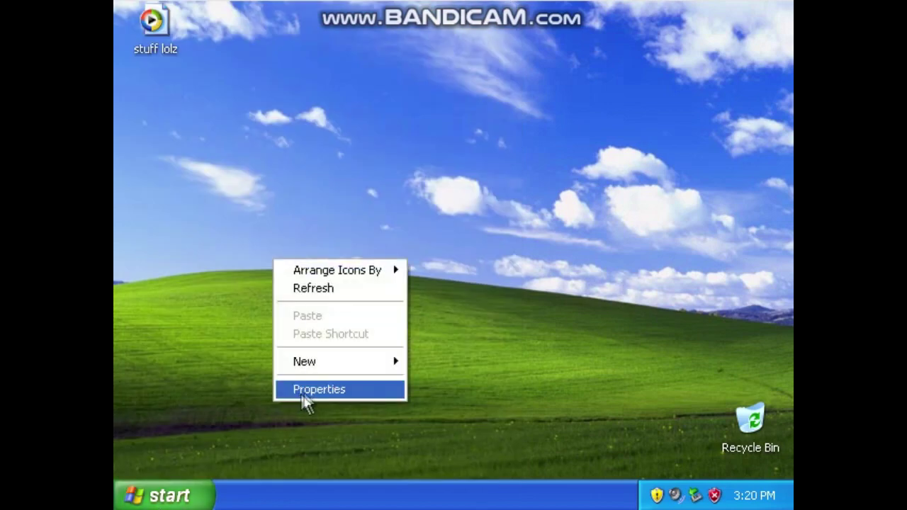
left_click(301, 390)
left_click(312, 51)
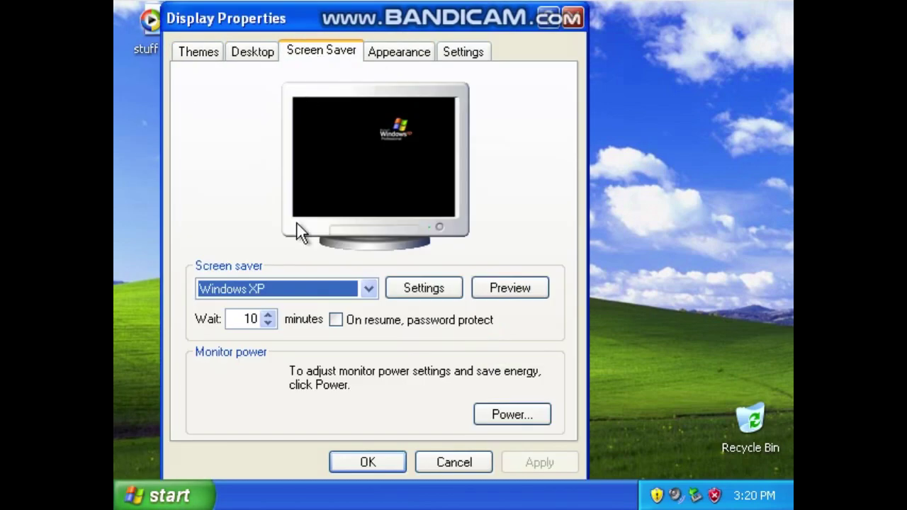
left_click(476, 288)
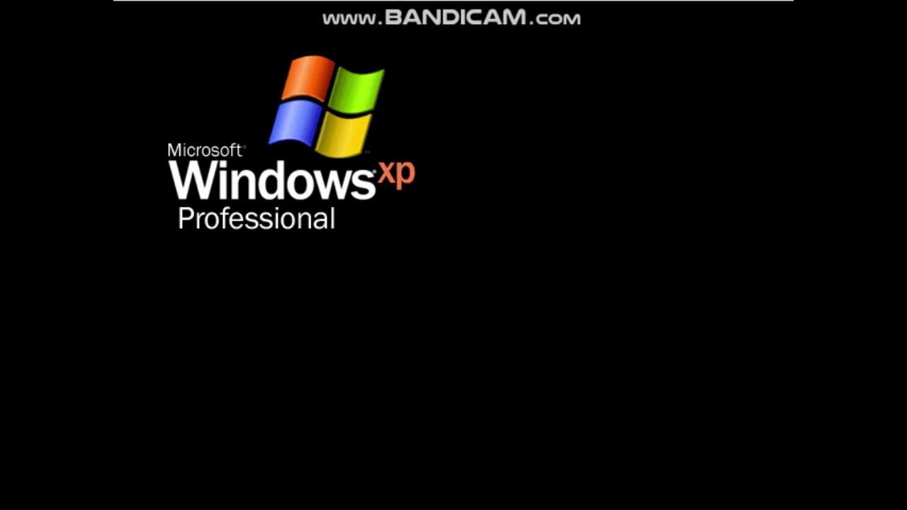
mouse_move(530, 256)
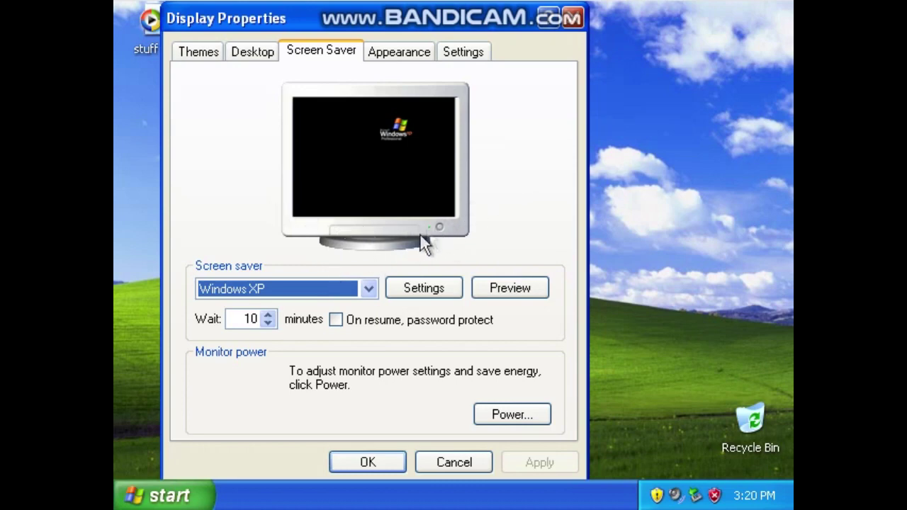
Step: Select the 3D FlowerBox screen saver and preview it full screen
left_click(370, 297)
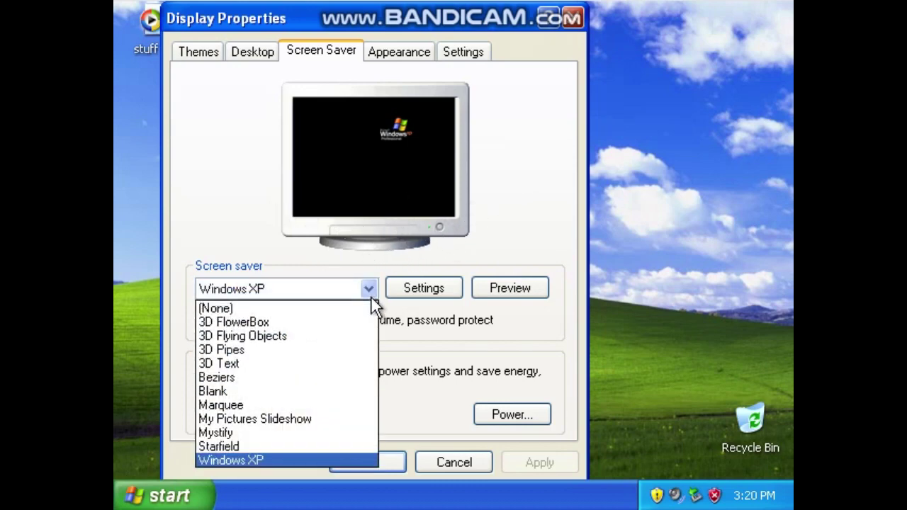
left_click(372, 319)
left_click(489, 288)
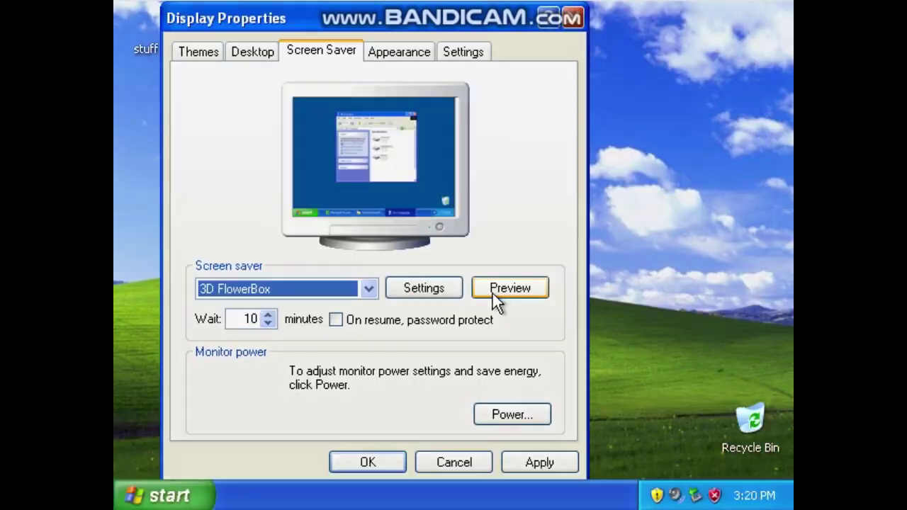
left_click(498, 296)
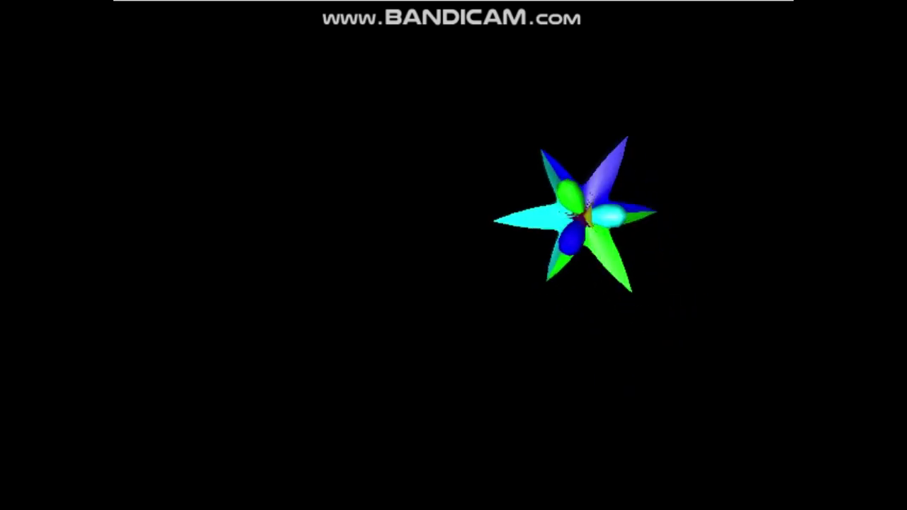
mouse_move(470, 292)
Step: Select the 3D Flying Objects screen saver and preview it full screen
left_click(367, 290)
left_click(322, 334)
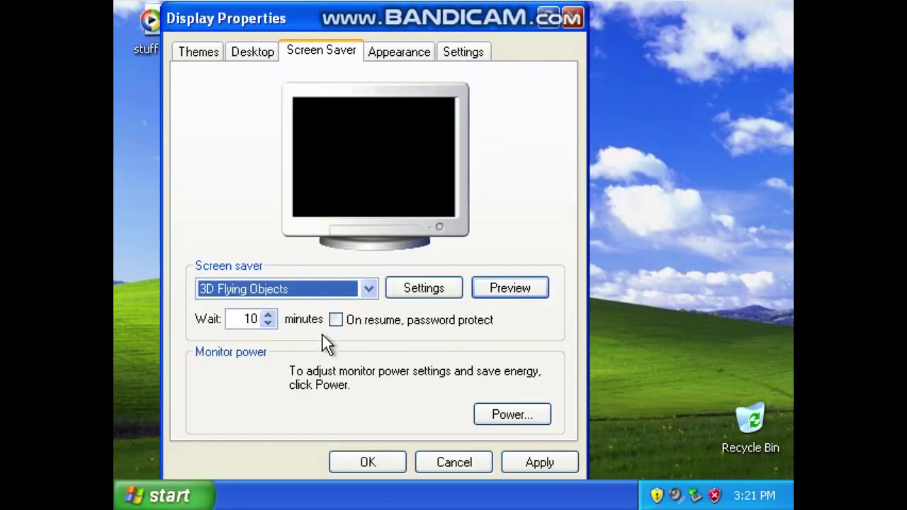
left_click(499, 294)
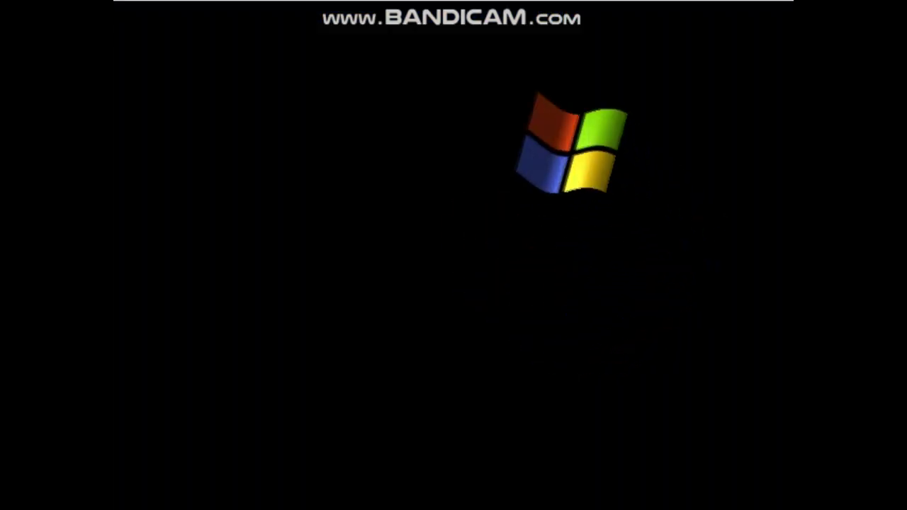
mouse_move(423, 330)
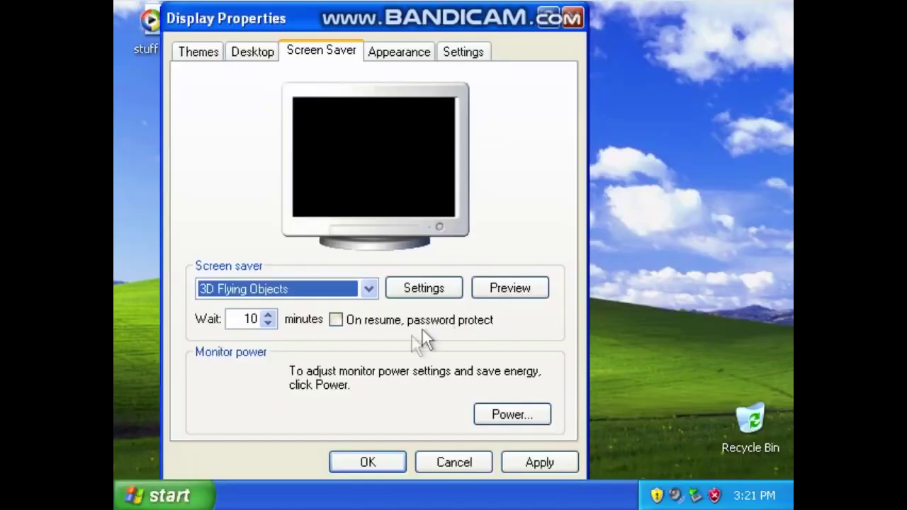
Step: Select the 3D Pipes screen saver and preview it full screen
left_click(363, 292)
left_click(313, 347)
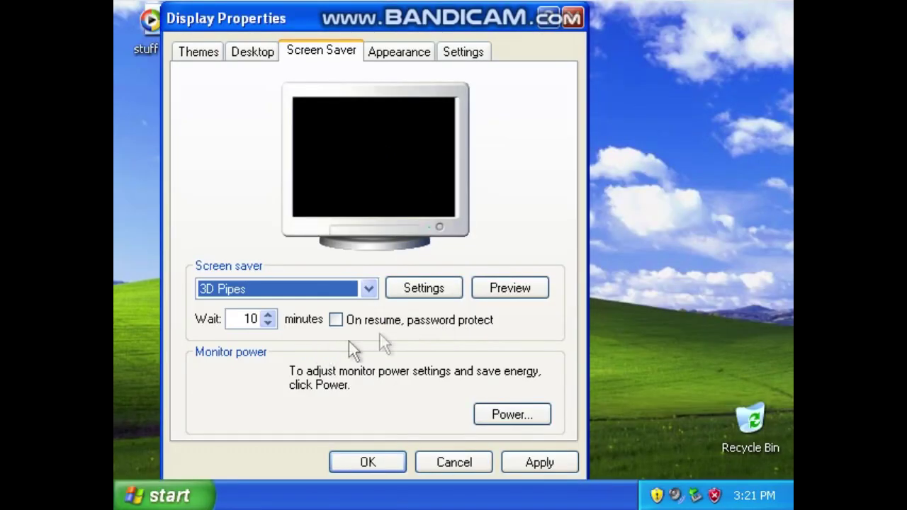
left_click(506, 289)
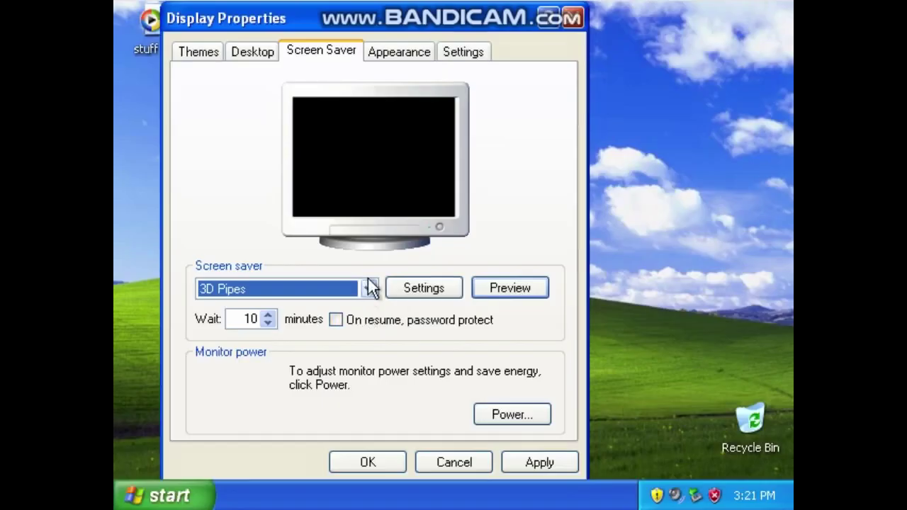
Step: Select the 3D Text screen saver, replace its custom text with the channel name, and preview it
left_click(370, 287)
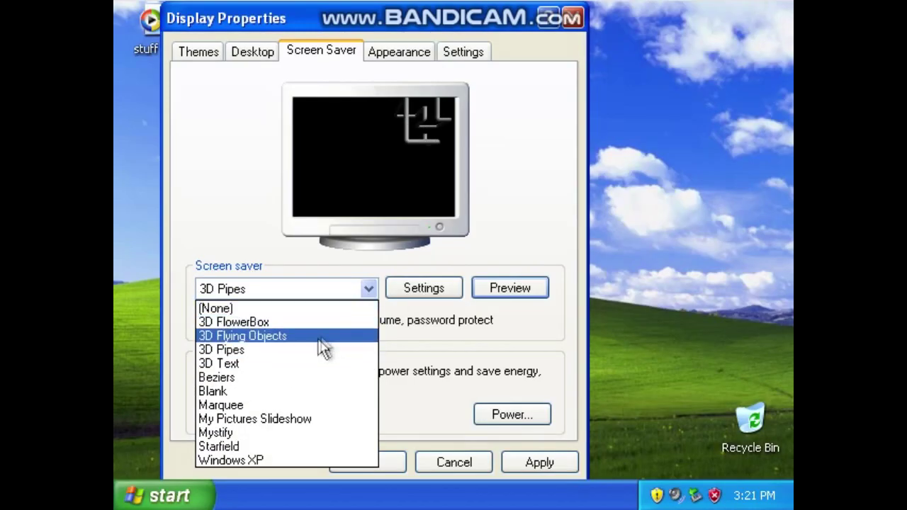
left_click(304, 363)
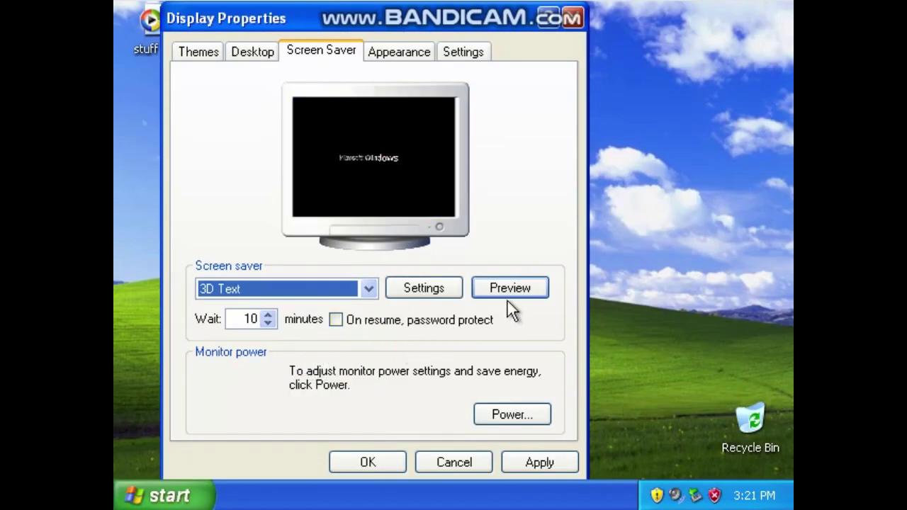
left_click(439, 293)
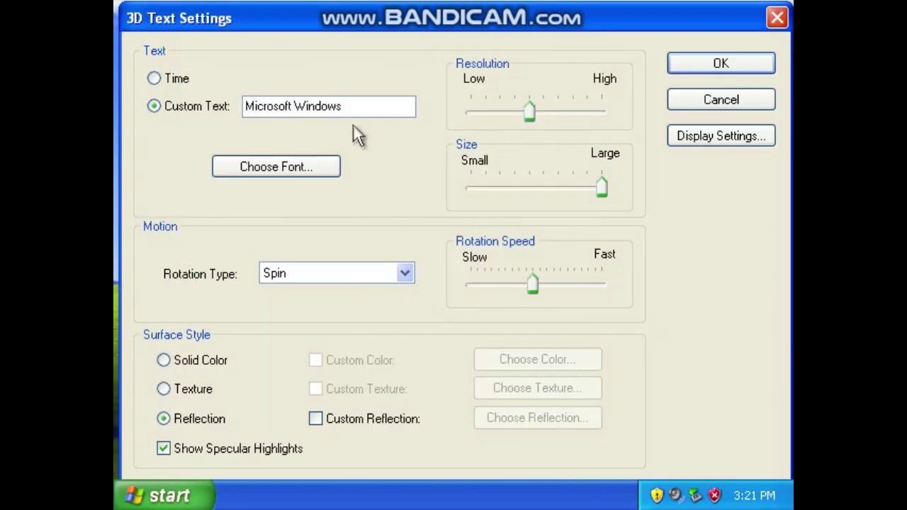
type("JontyMaster")
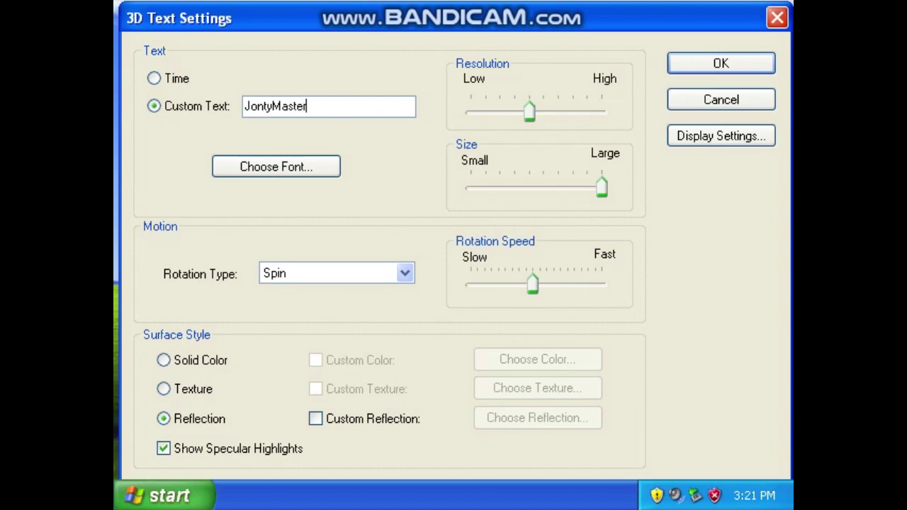
left_click(709, 64)
left_click(537, 288)
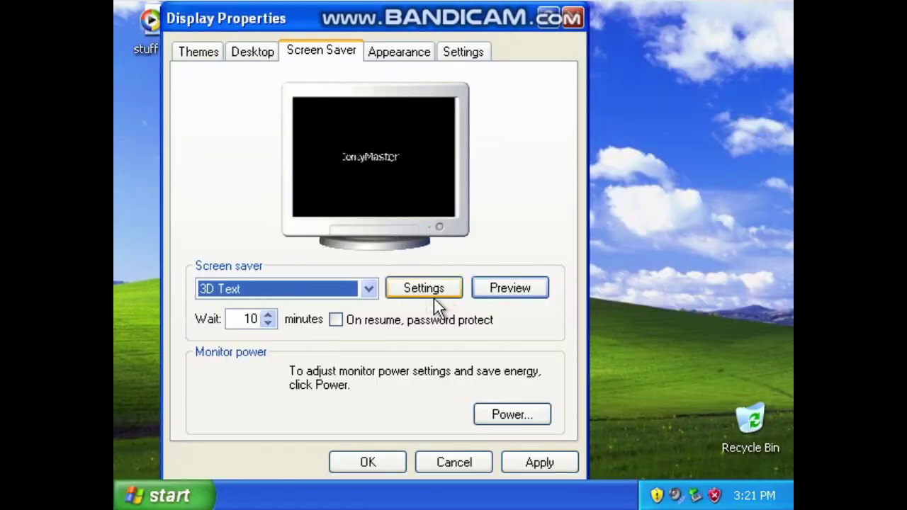
Step: Select the Beziers screen saver and preview it full screen
left_click(375, 295)
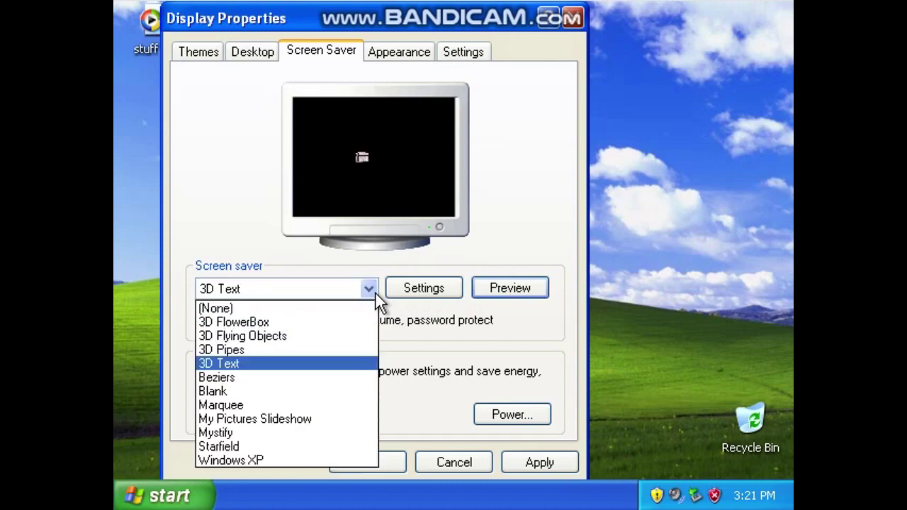
left_click(316, 377)
left_click(485, 290)
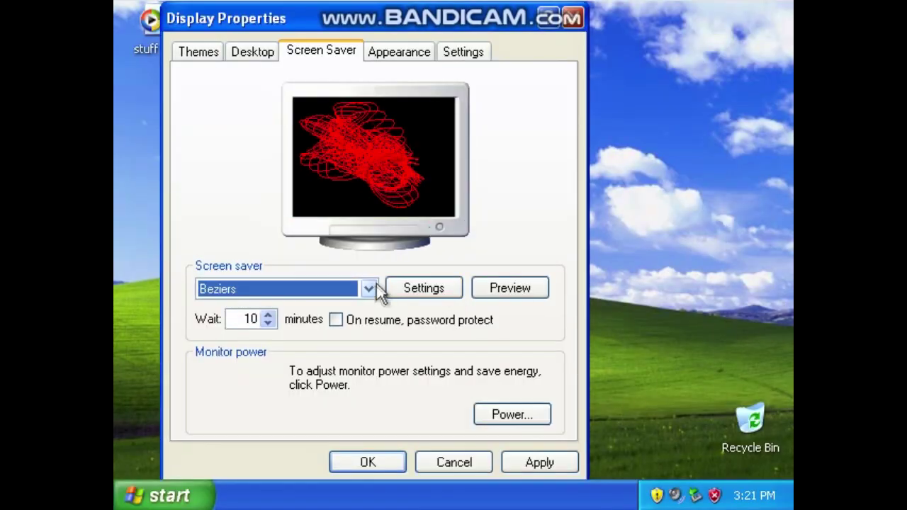
Step: Select the Marquee screen saver and preview it full screen
left_click(369, 289)
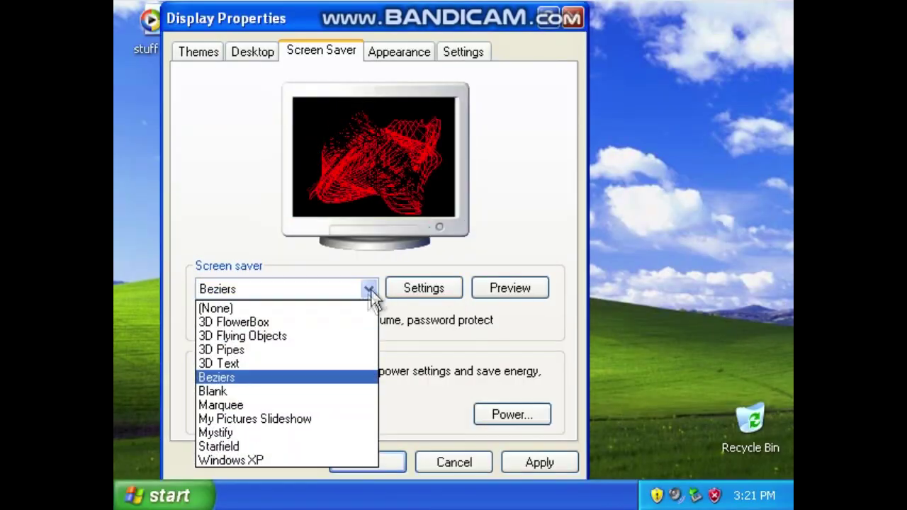
left_click(283, 405)
left_click(510, 288)
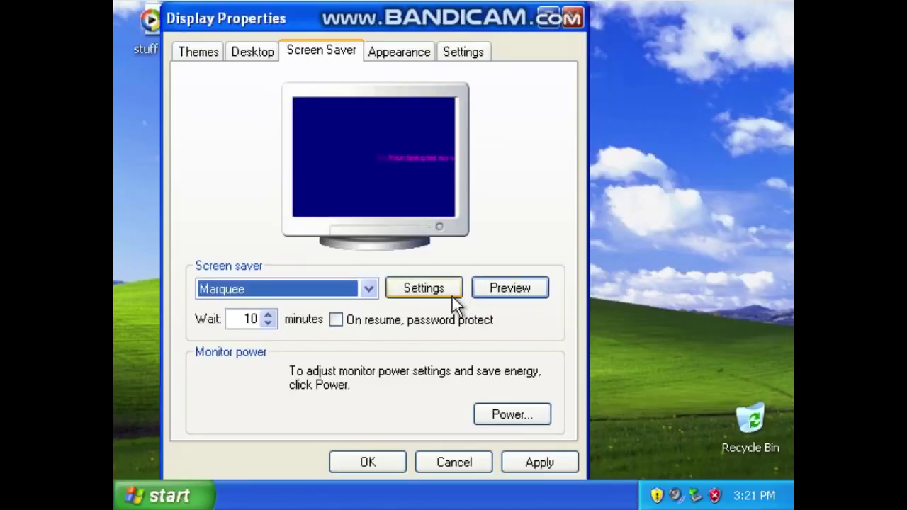
Step: Replace the Marquee text with "Subscribe to", the channel name, and "or i will come to your house and i will drink water. N O W!"
left_click(440, 291)
left_click_drag(335, 189, 163, 211)
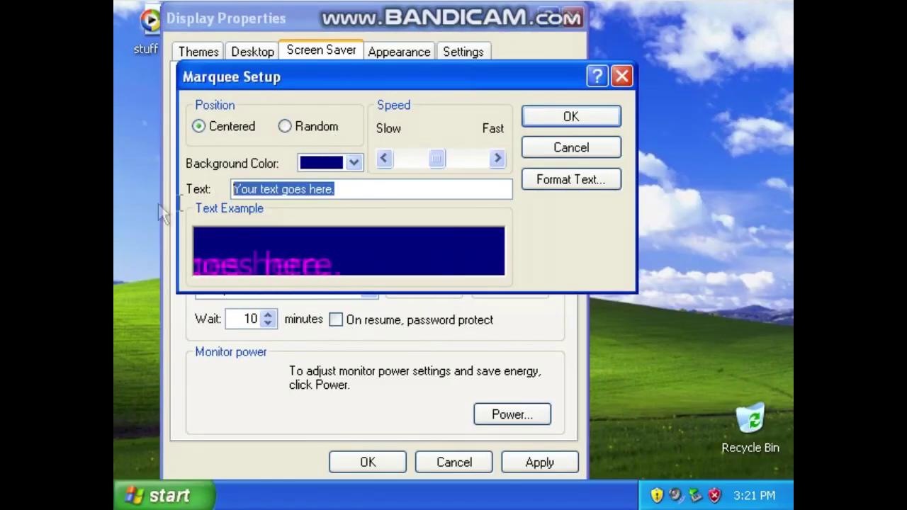
type("Subscribe to ")
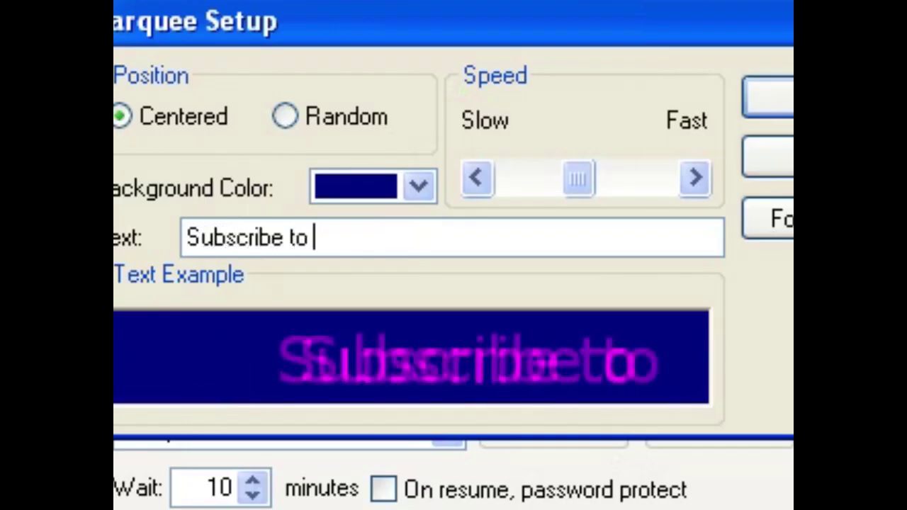
type("JontyMaster or i will come to")
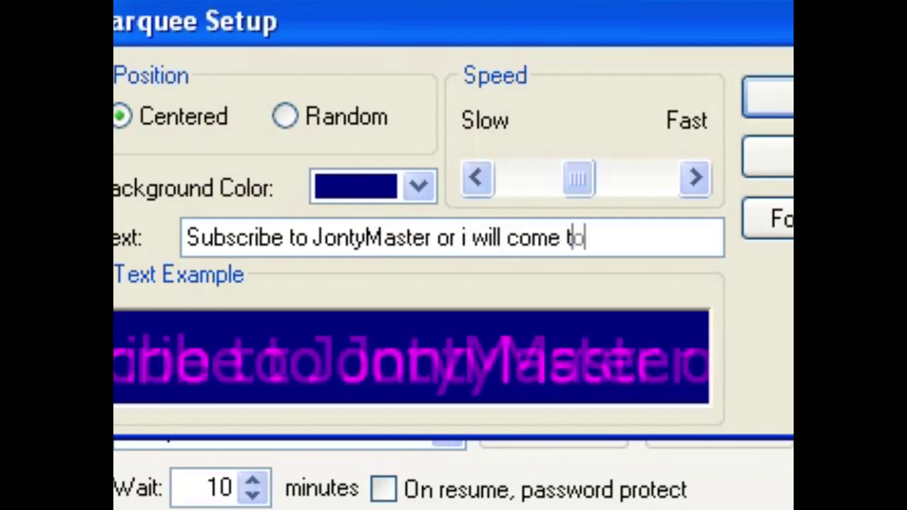
type(" your house and i will drink")
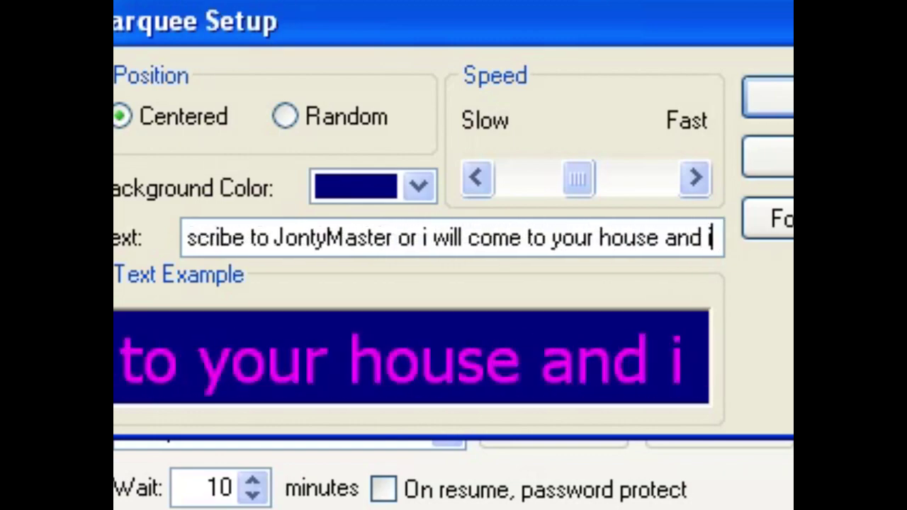
type(" water. N O W!")
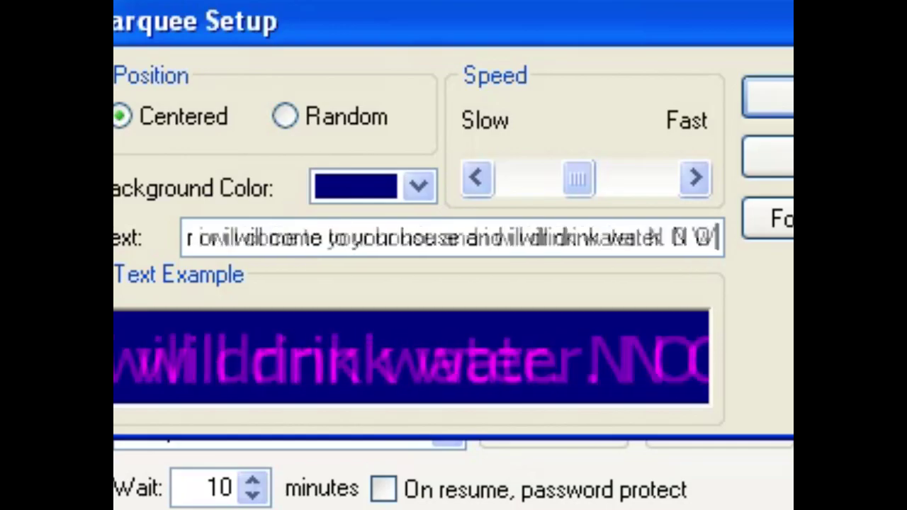
Step: Confirm the Marquee setup and preview the customized screen saver full screen
left_click(769, 96)
left_click(478, 285)
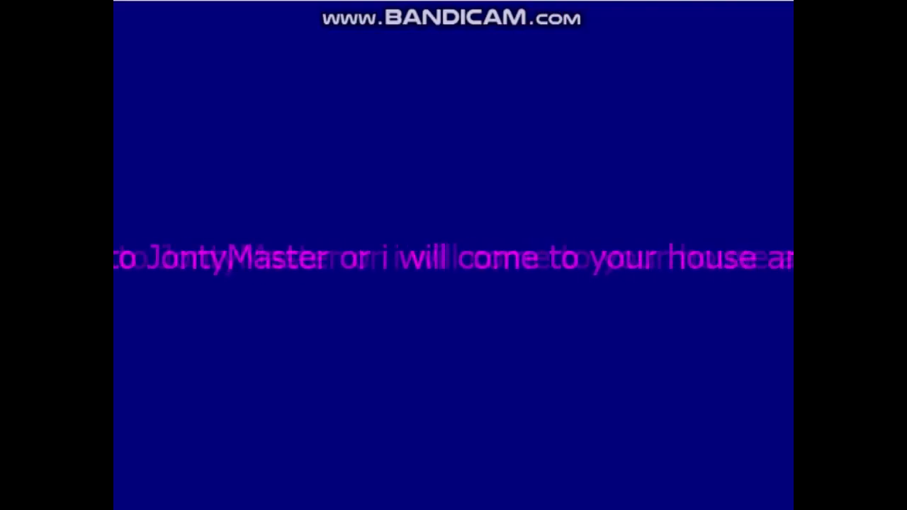
mouse_move(509, 255)
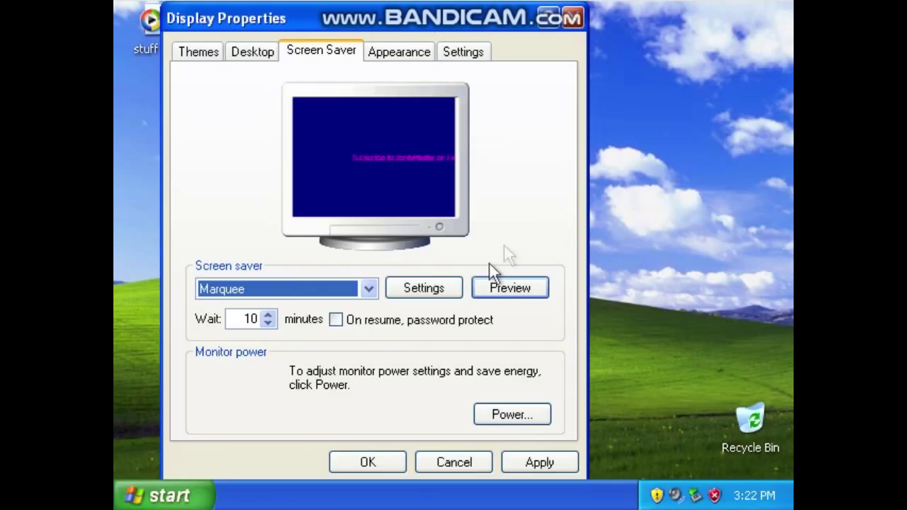
Step: Look at the My Pictures Slideshow screen saver, and select Mystify and preview it full screen
left_click(370, 292)
left_click(291, 421)
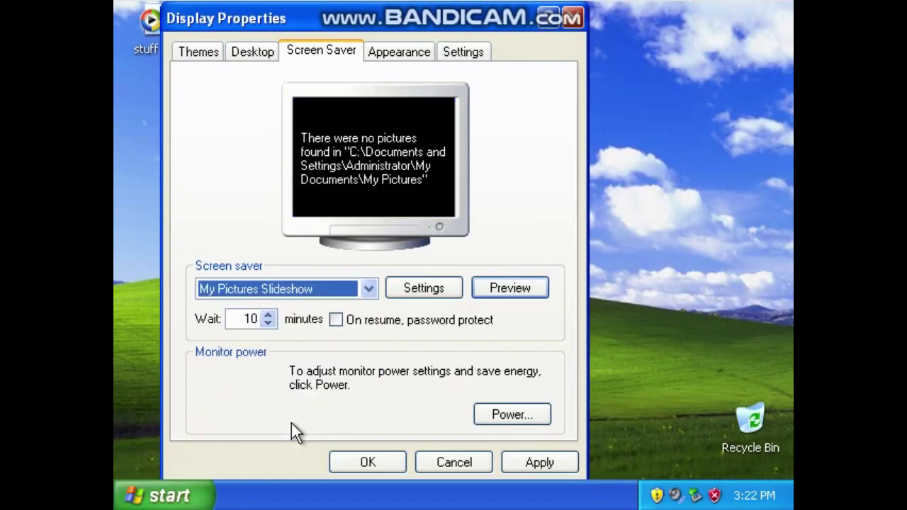
left_click(369, 289)
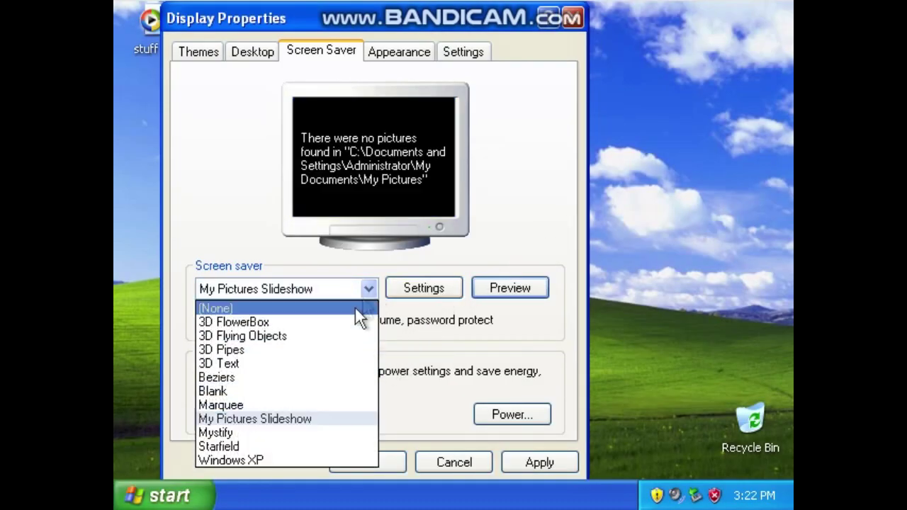
left_click(282, 431)
left_click(479, 292)
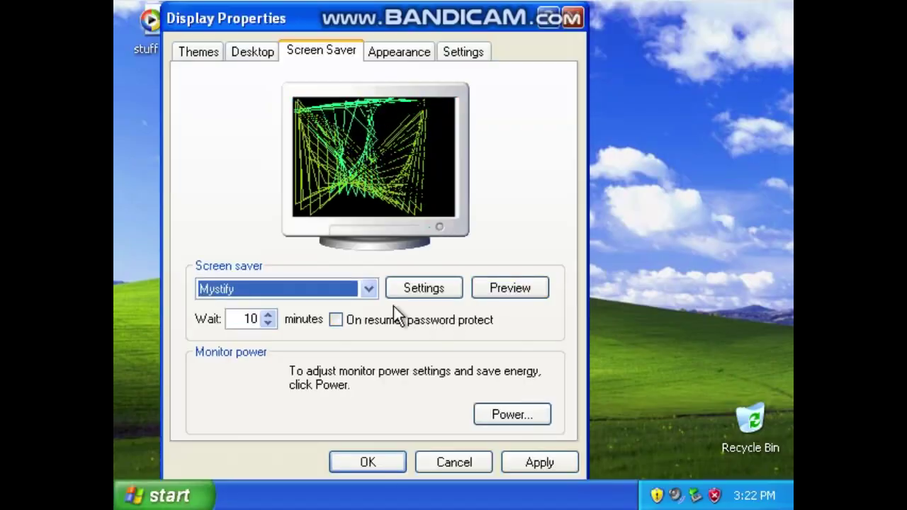
Step: Select the Starfield screen saver and preview it full screen
left_click(369, 290)
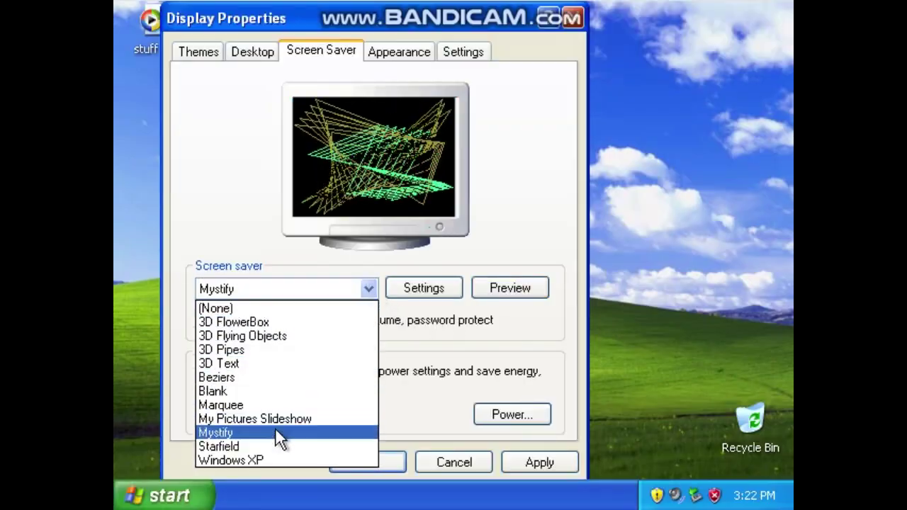
left_click(269, 445)
left_click(497, 288)
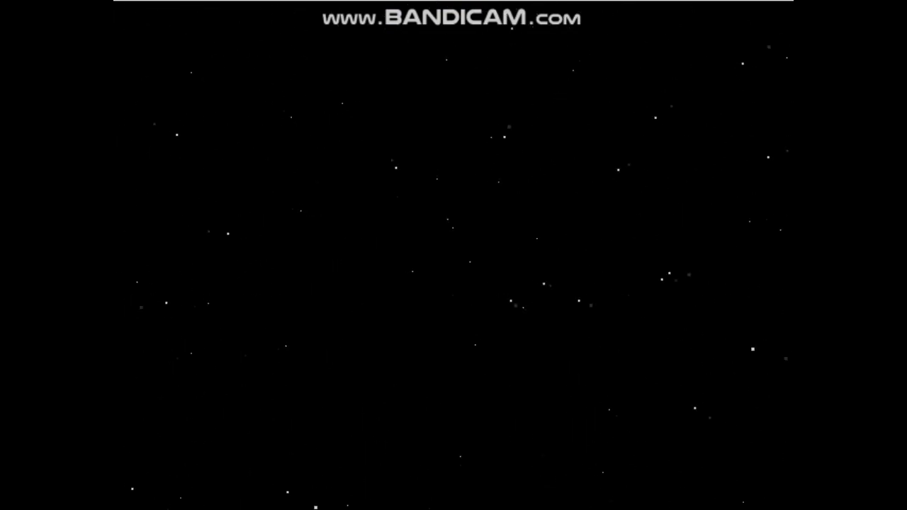
mouse_move(459, 333)
Step: Set the screen saver to (None) and confirm the display properties
left_click(367, 291)
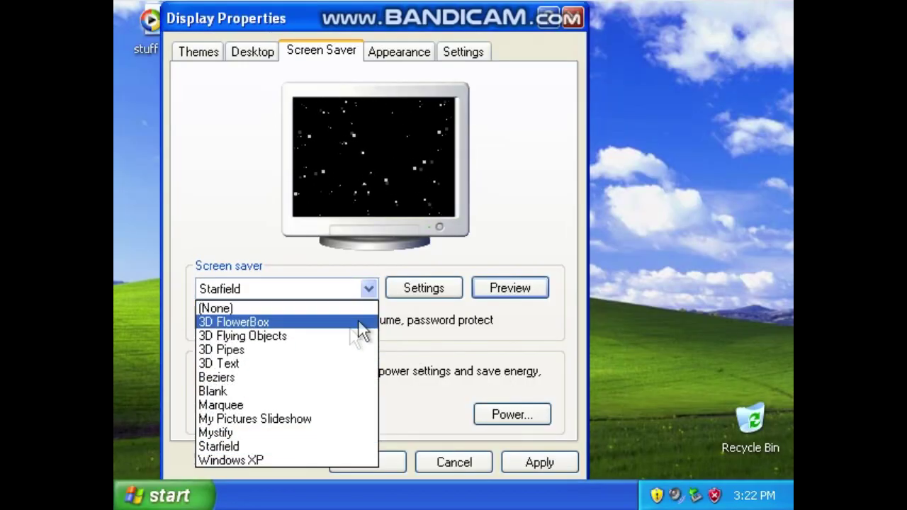
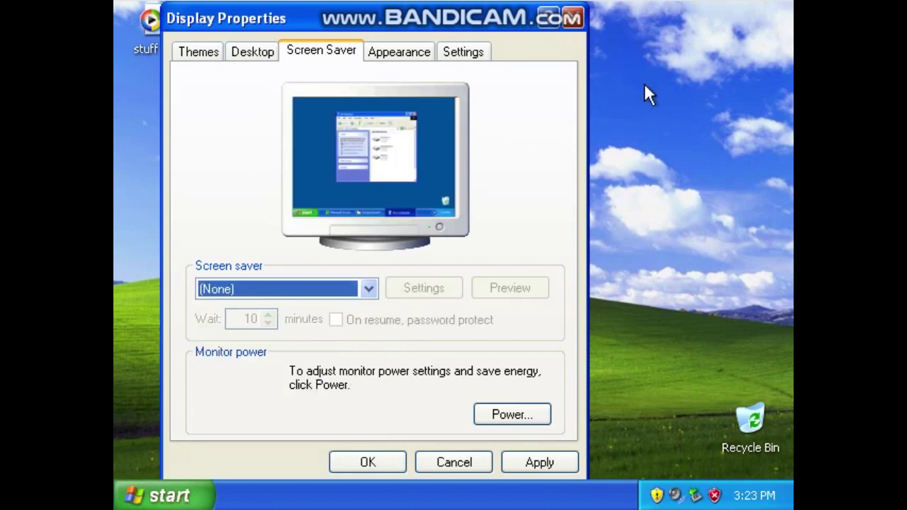
left_click(394, 466)
left_click(206, 495)
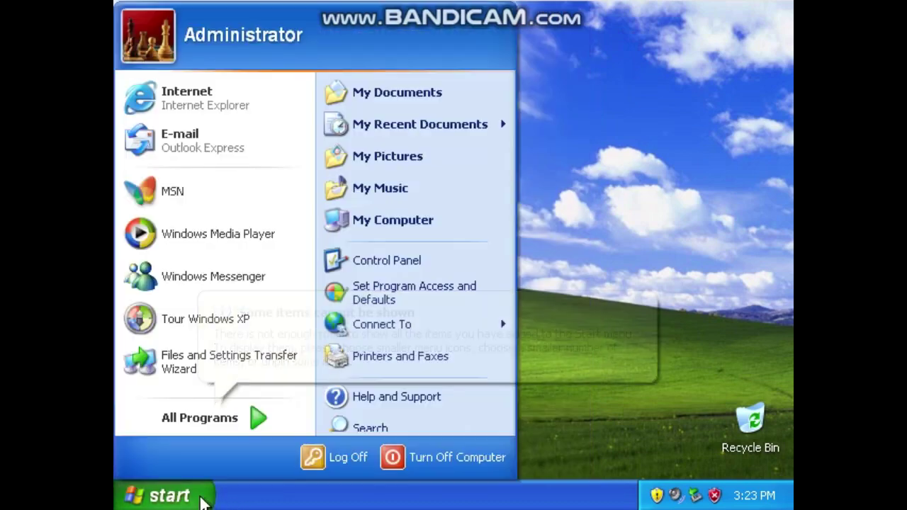
left_click(607, 419)
Step: Open the desktop's display properties and view the samples of the Zune, Windows Classic and My Current Theme themes
right_click(460, 365)
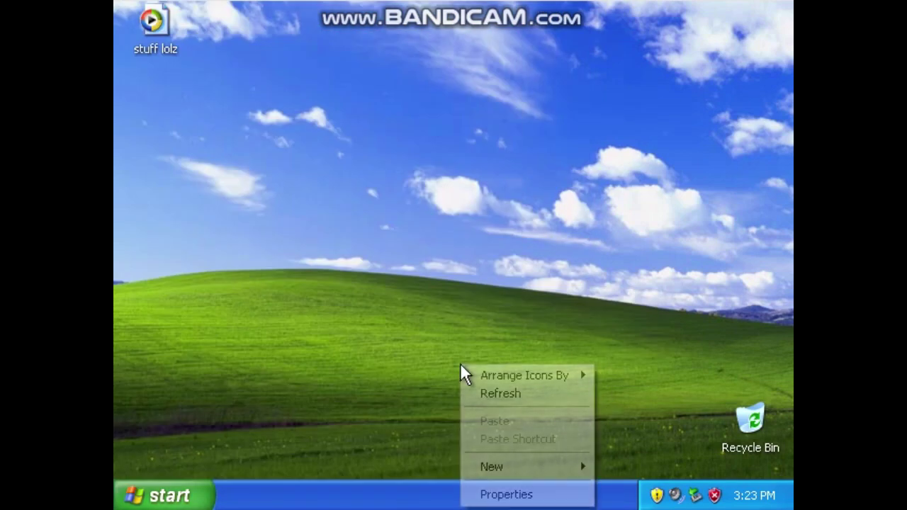
left_click(484, 494)
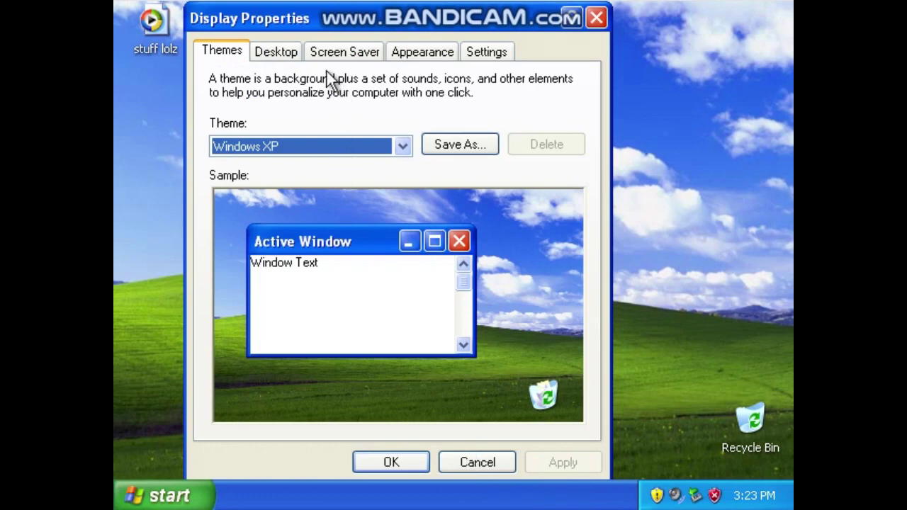
left_click(400, 145)
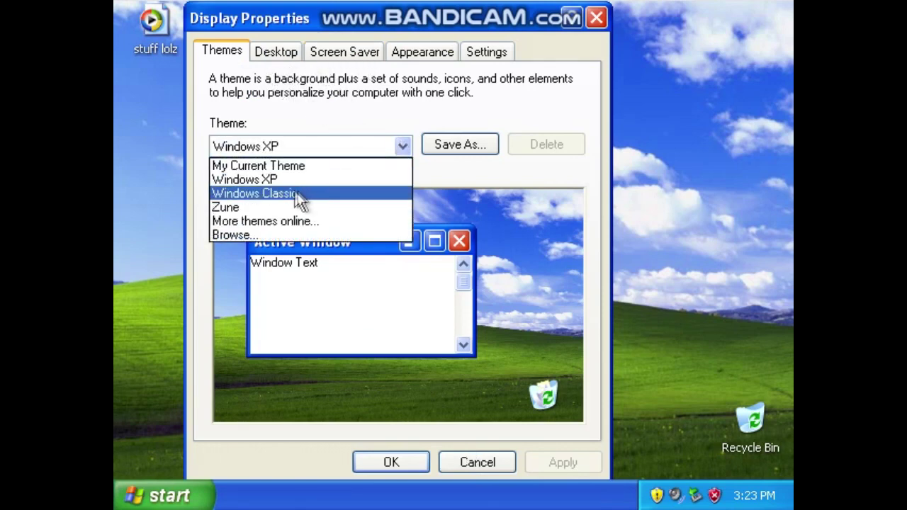
left_click(270, 208)
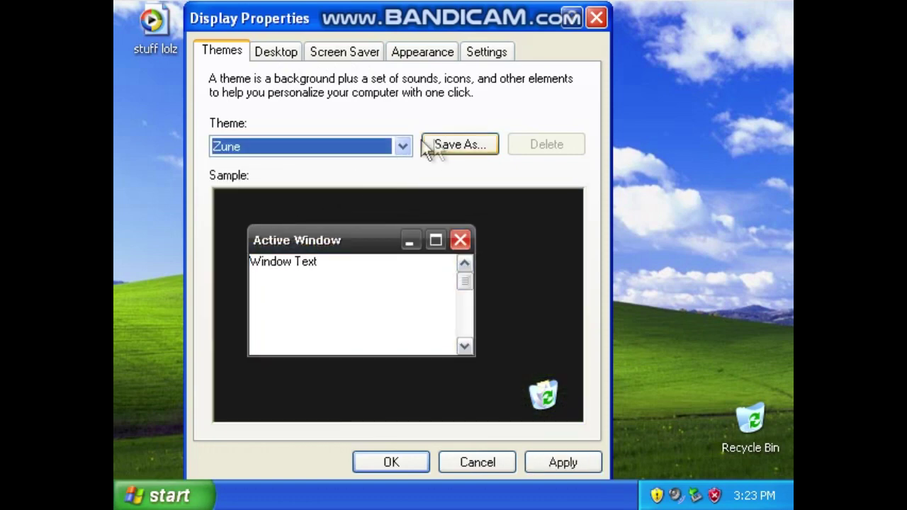
left_click(402, 145)
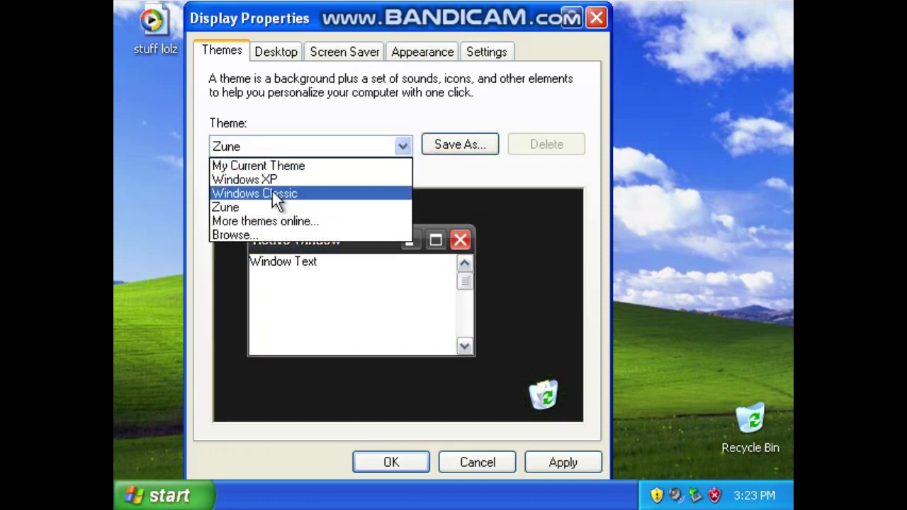
left_click(272, 193)
left_click(399, 146)
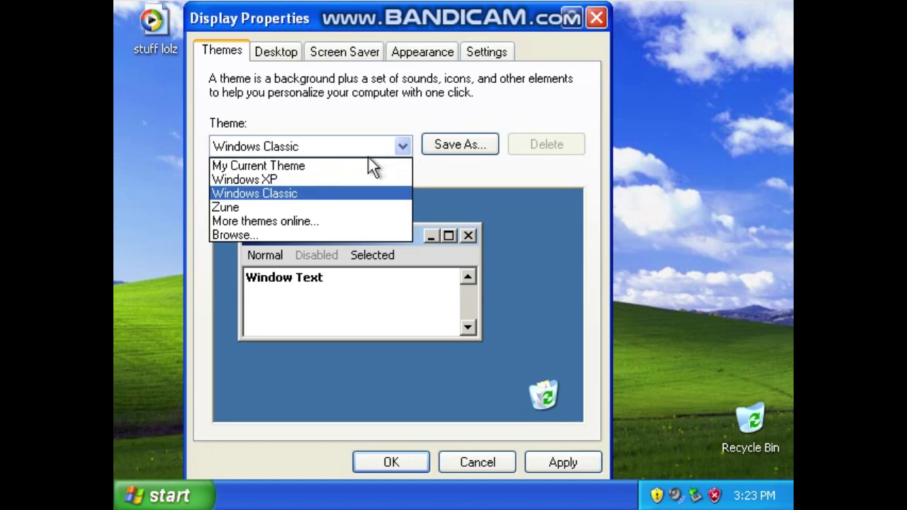
left_click(364, 160)
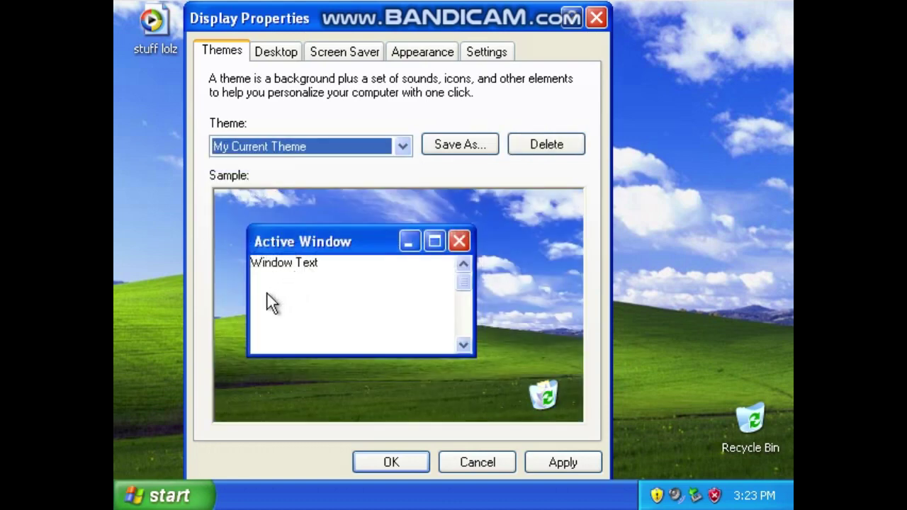
Step: Browse the Windows NT folder in Program Files for theme files and cancel without opening one
left_click(397, 151)
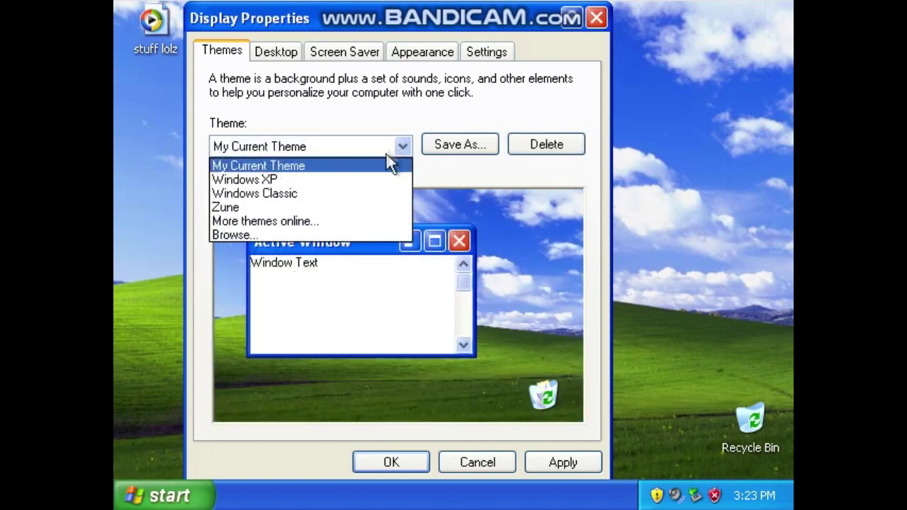
left_click(268, 228)
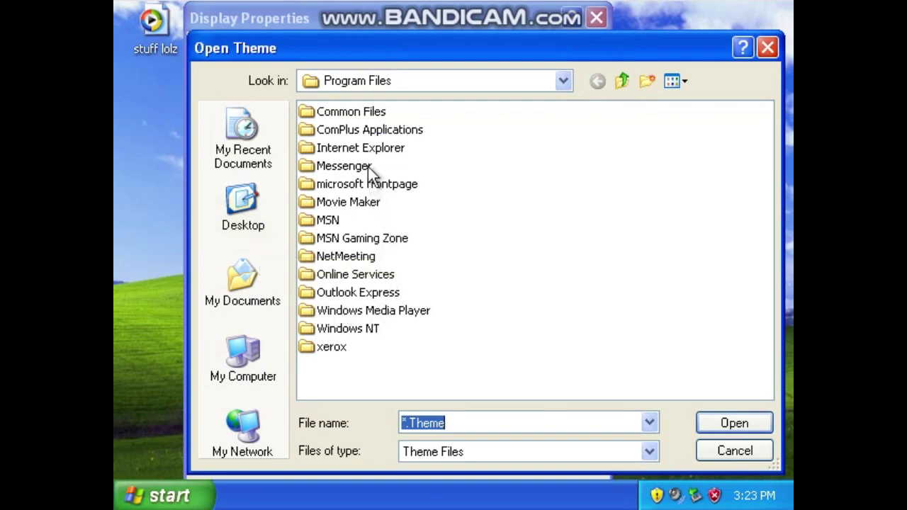
double_click(363, 332)
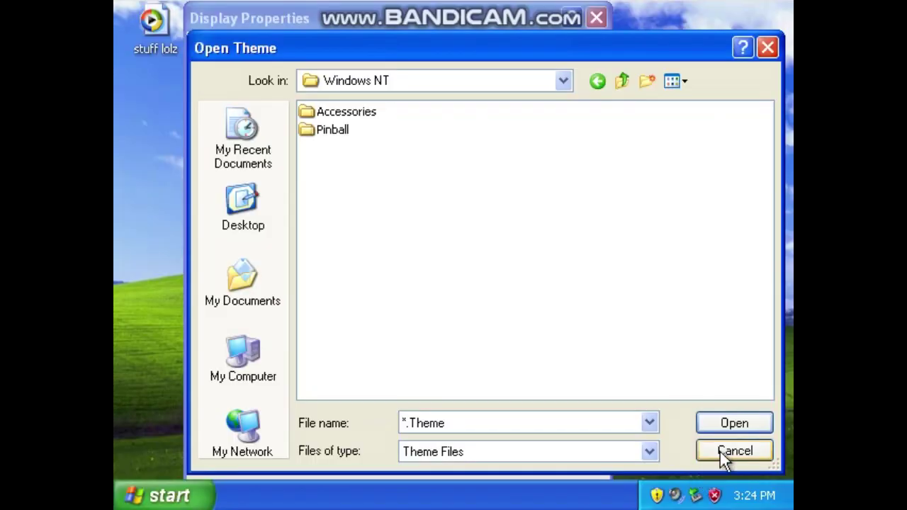
left_click(720, 452)
Step: Compare the sample of the Zune theme with that of My Current Theme, ending on Zune
left_click(401, 150)
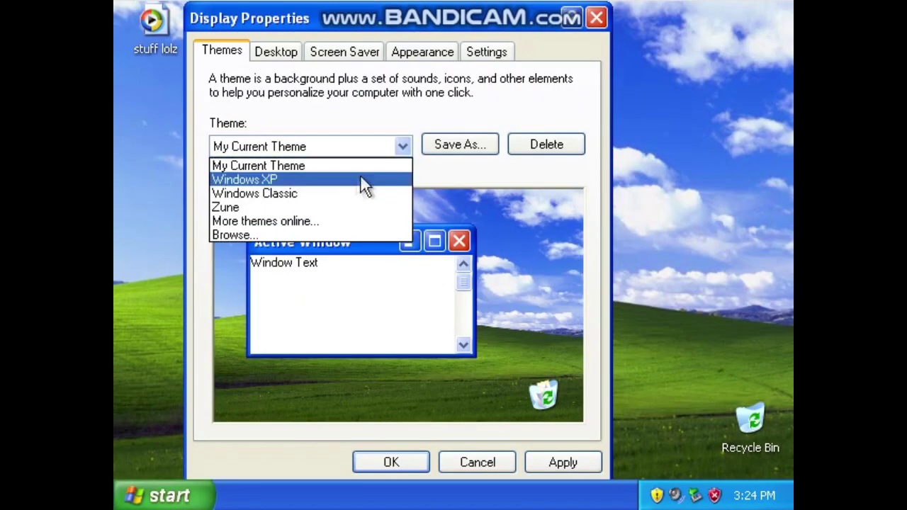
left_click(310, 207)
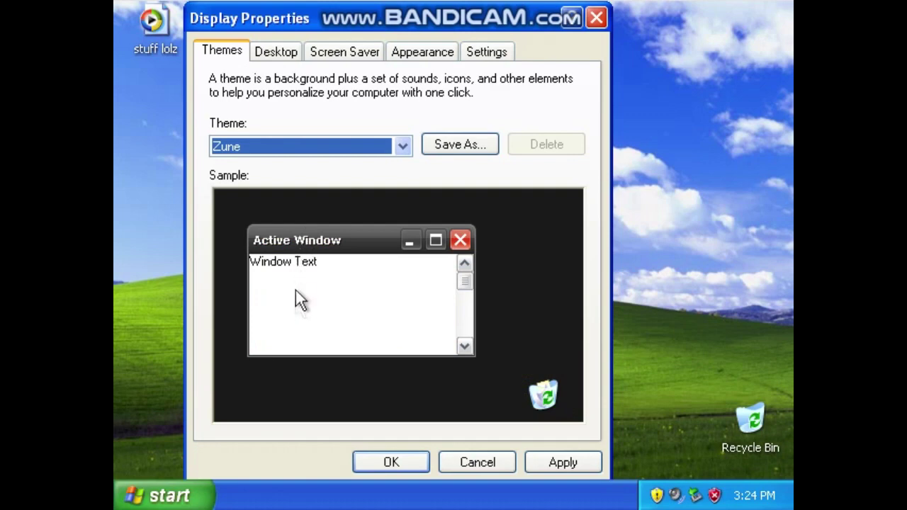
left_click(403, 146)
left_click(364, 166)
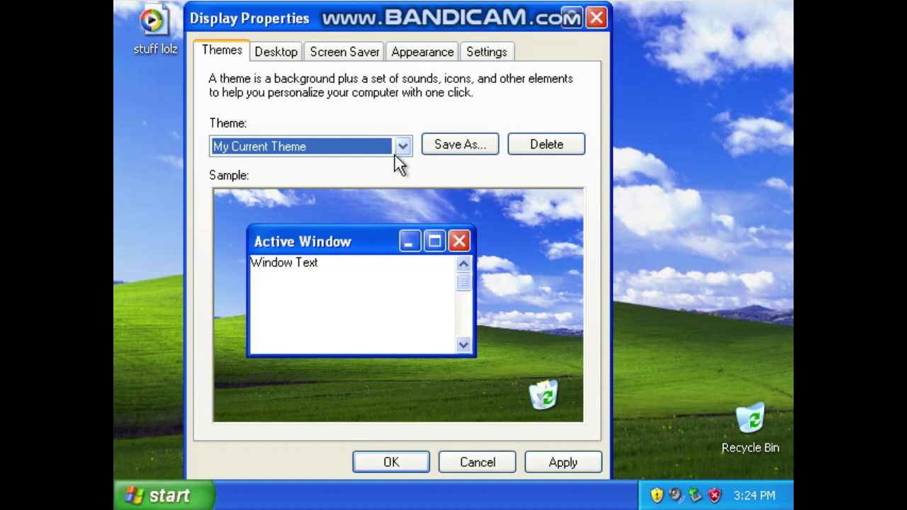
left_click(395, 153)
left_click(331, 404)
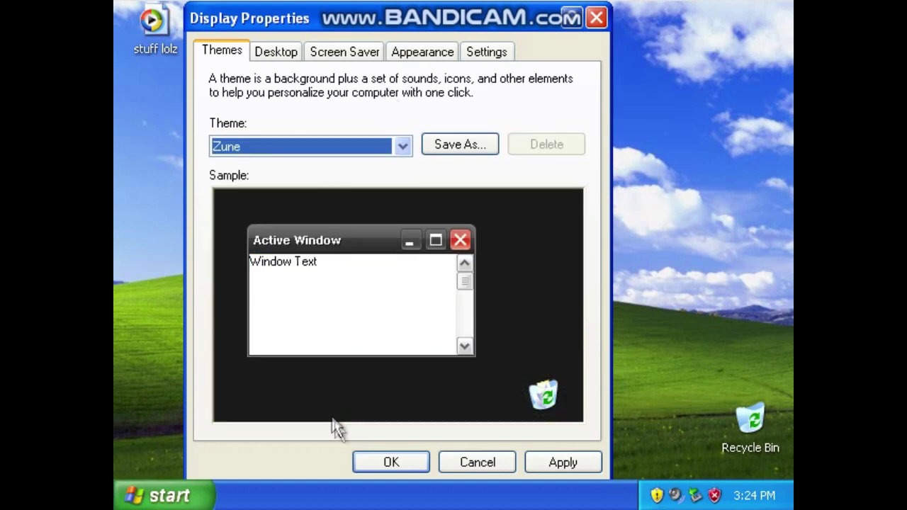
Step: Choose My Current Theme as the desktop theme and confirm the display properties
left_click(385, 147)
left_click(364, 446)
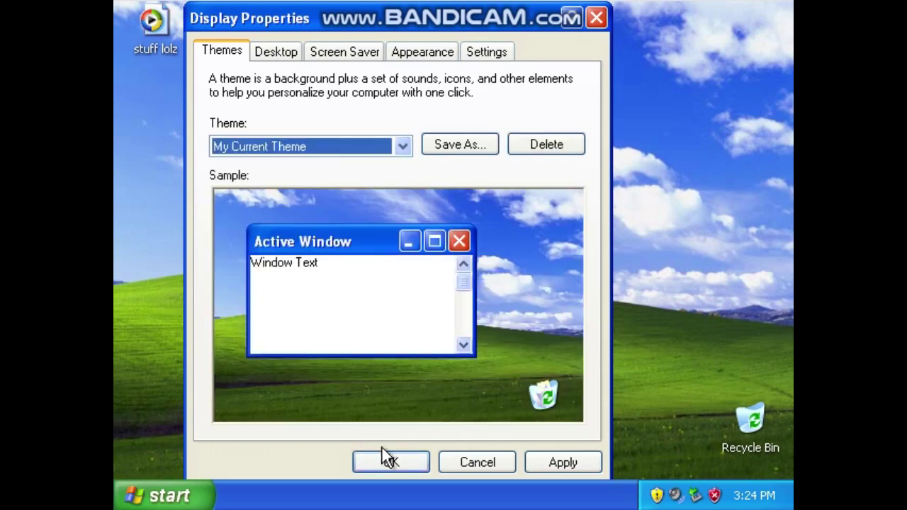
left_click(389, 465)
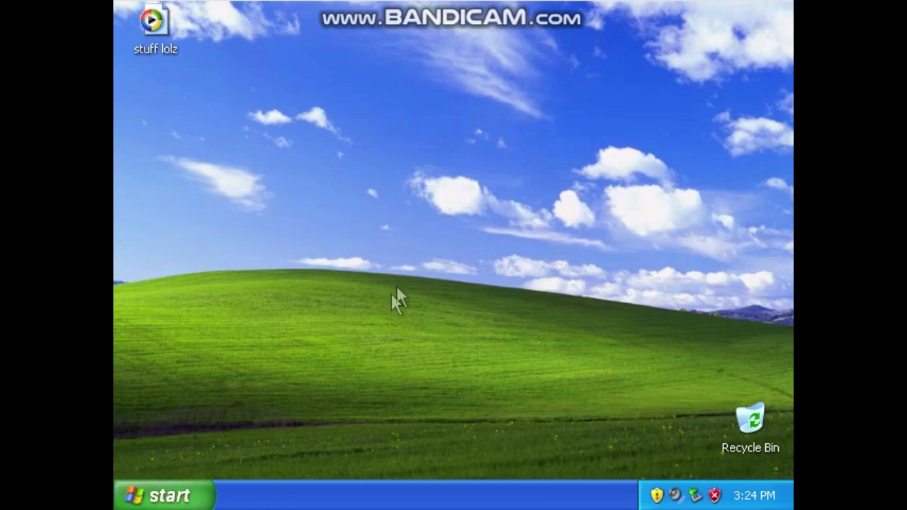
Step: Launch Minesweeper from the installed Windows games
left_click(197, 496)
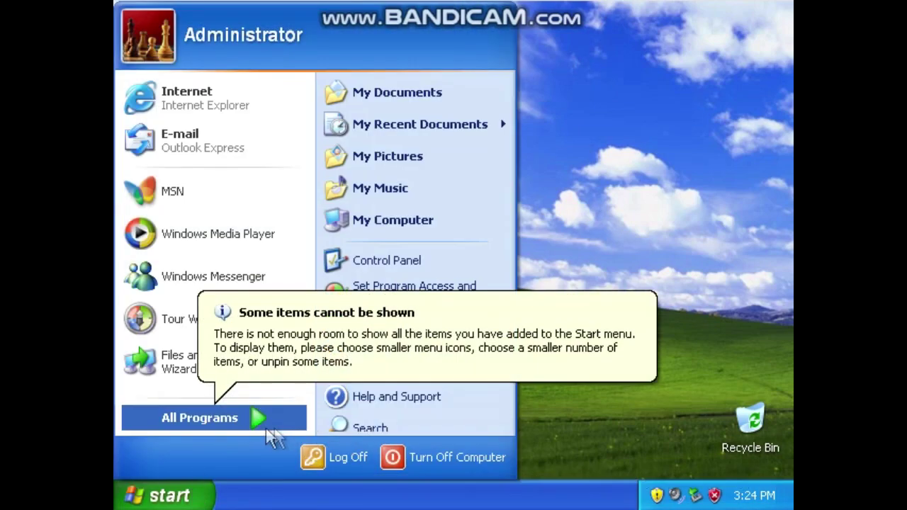
left_click(253, 415)
mouse_move(464, 228)
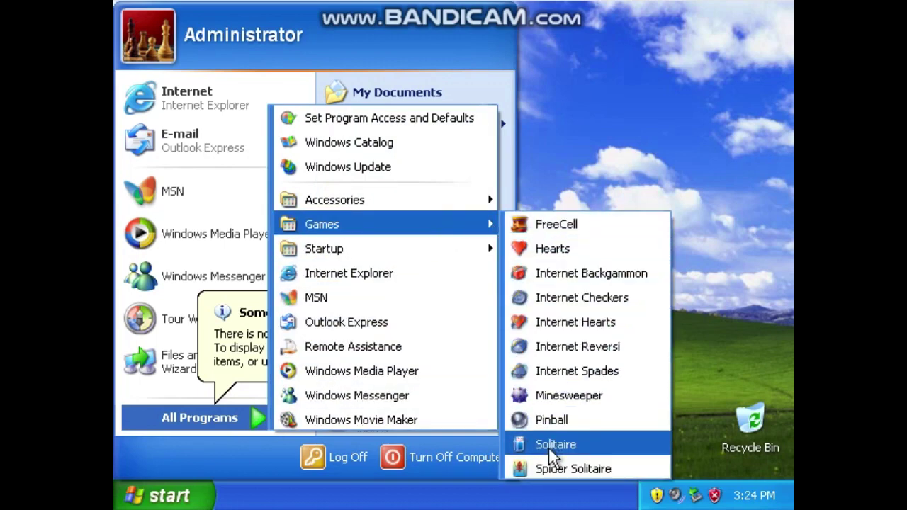
left_click(592, 396)
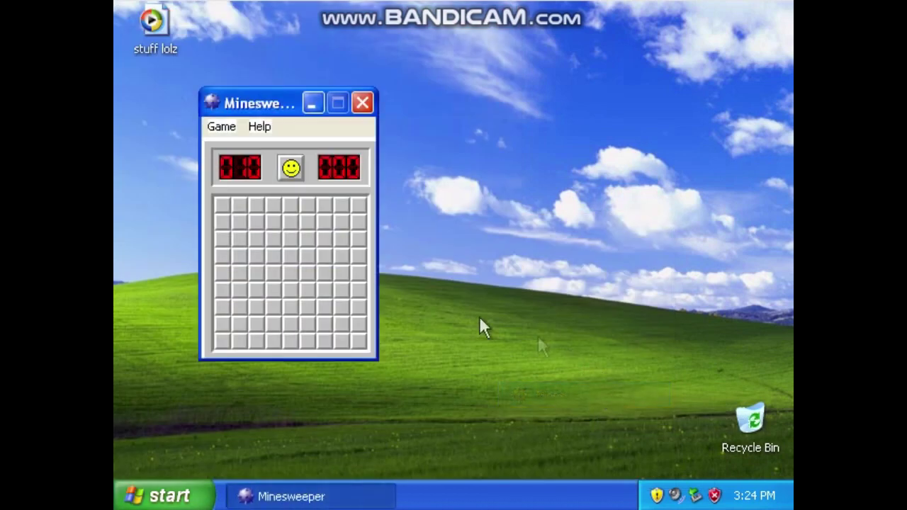
Step: Play a Minesweeper round, uncovering squares across the board and flagging the square in the seventh row, third column
left_click(329, 274)
left_click(244, 278)
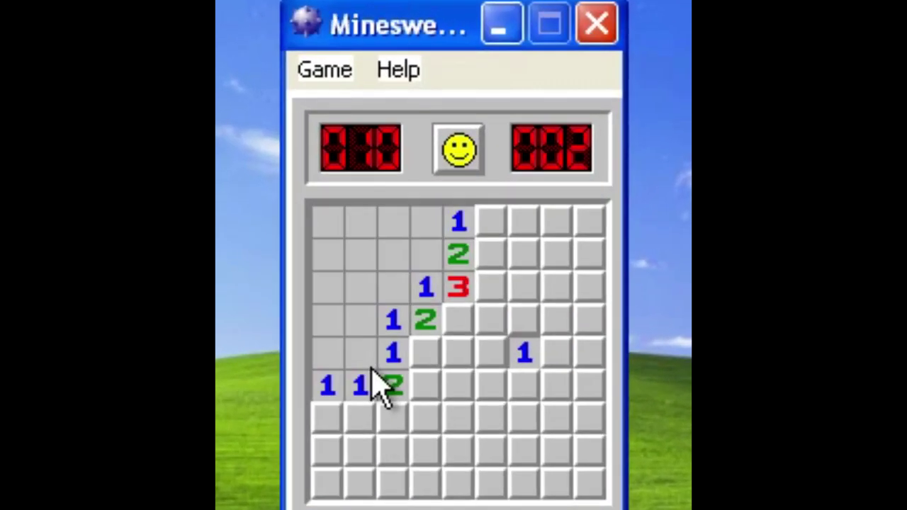
left_click(461, 480)
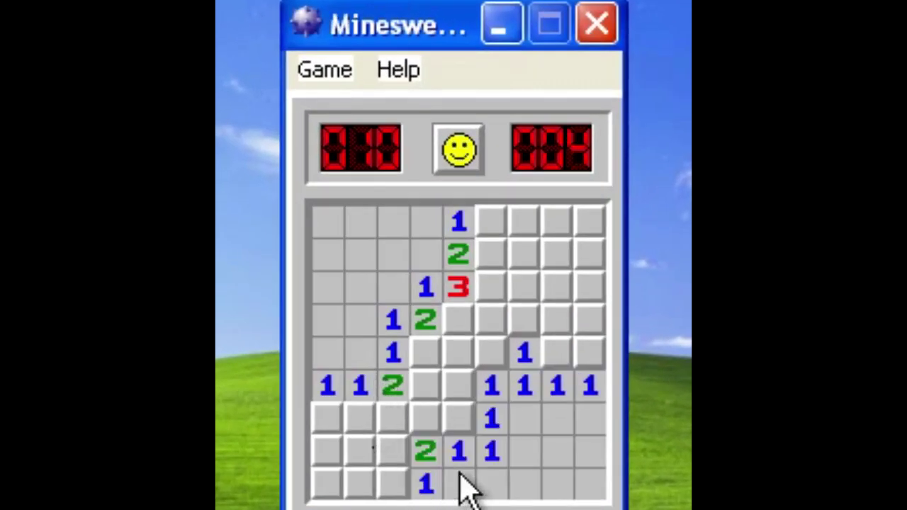
left_click(459, 391)
left_click(427, 390)
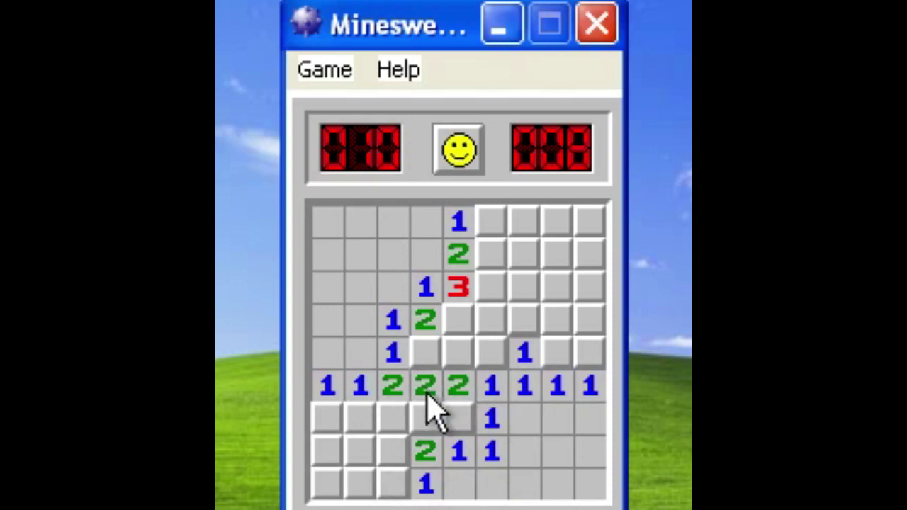
left_click(565, 257)
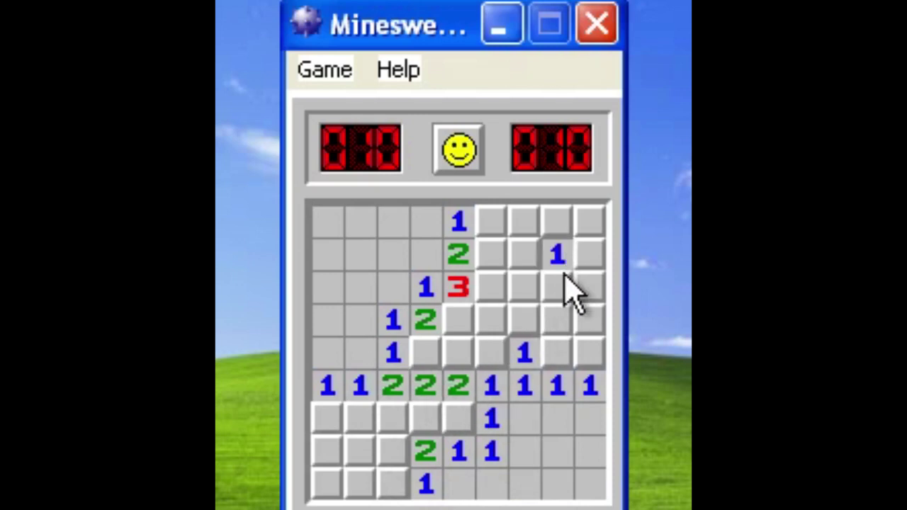
left_click(360, 450)
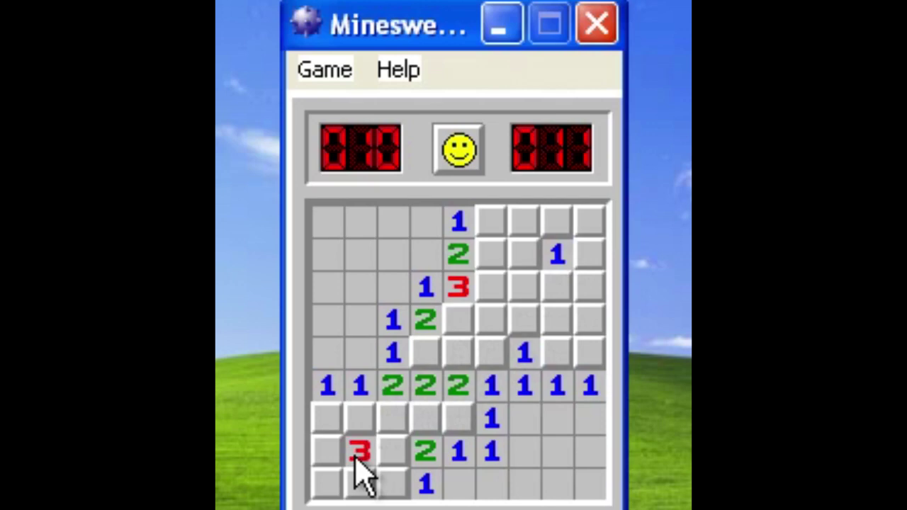
right_click(390, 418)
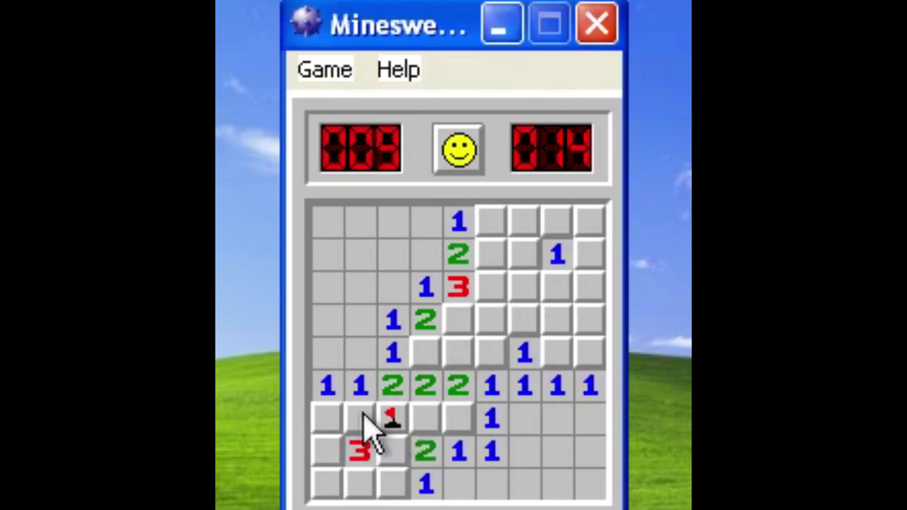
left_click(358, 420)
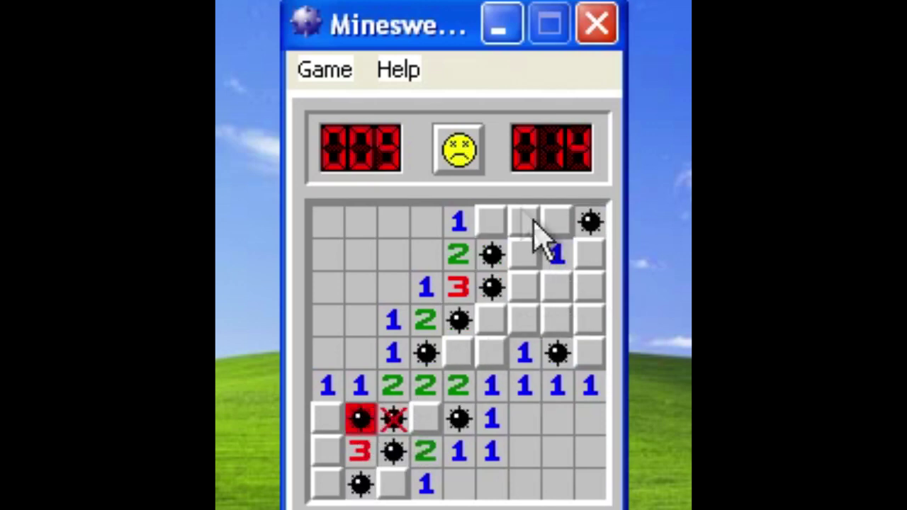
Step: Start a new Minesweeper round, flag the square in the third row, seventh column, and uncover squares around the board
left_click(454, 157)
right_click(522, 285)
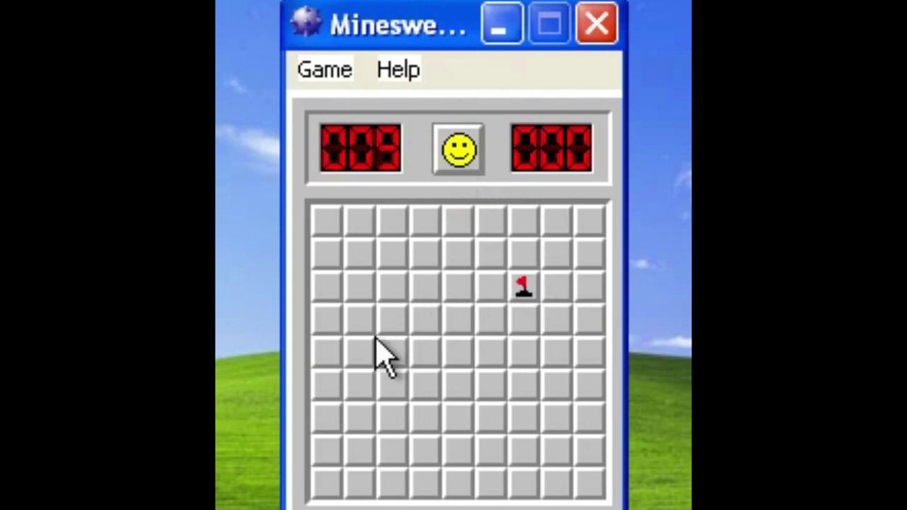
left_click(455, 322)
left_click(424, 454)
left_click(491, 419)
left_click(390, 358)
left_click(490, 323)
left_click(425, 255)
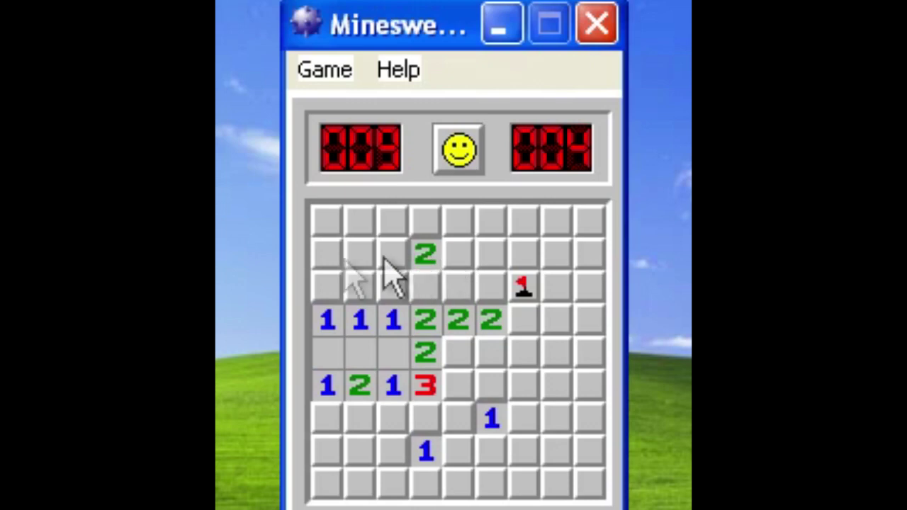
left_click(328, 254)
left_click(458, 286)
Step: Play another Minesweeper round, flagging the second-row, seventh-column square and uncovering squares around it, and close the game
left_click(454, 150)
left_click(425, 319)
left_click(359, 417)
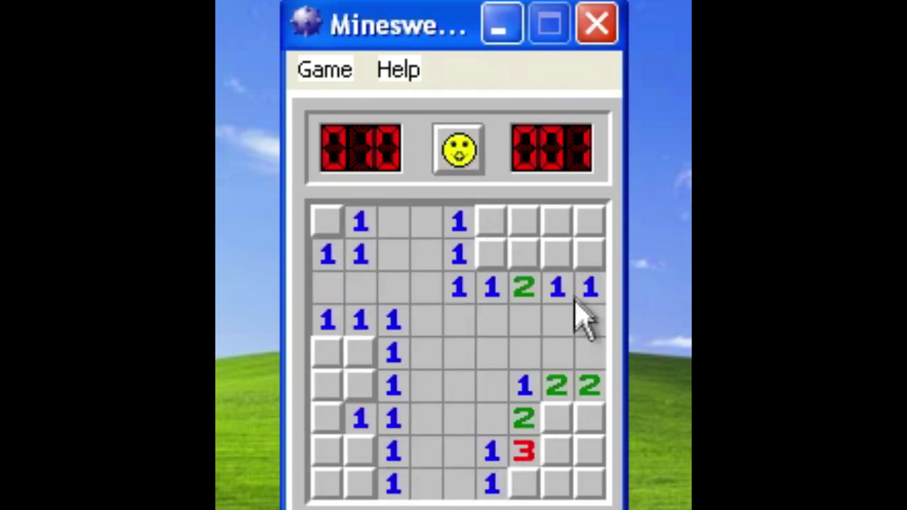
right_click(522, 253)
left_click(560, 225)
left_click(523, 229)
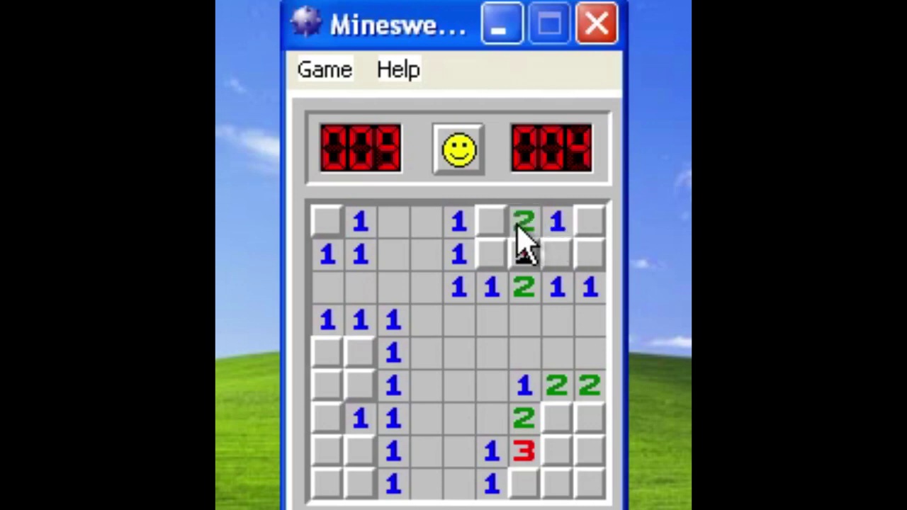
left_click(500, 228)
left_click(492, 259)
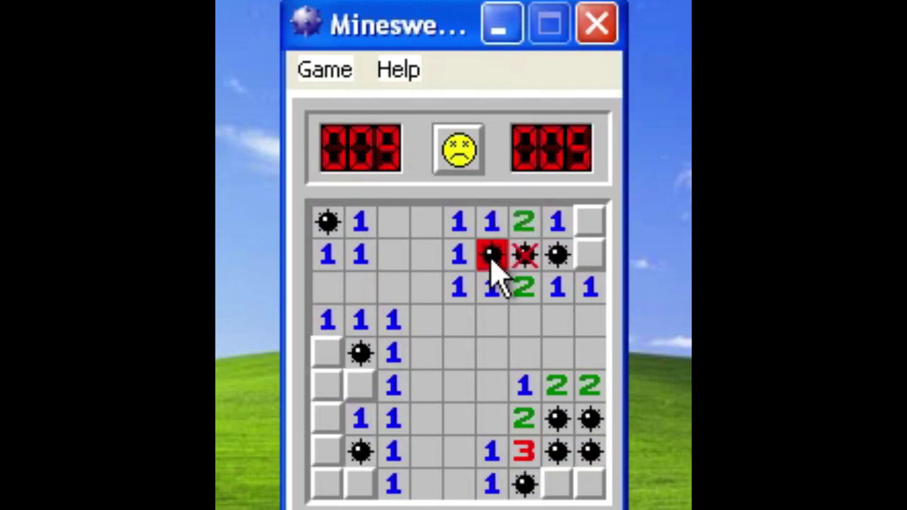
left_click(597, 23)
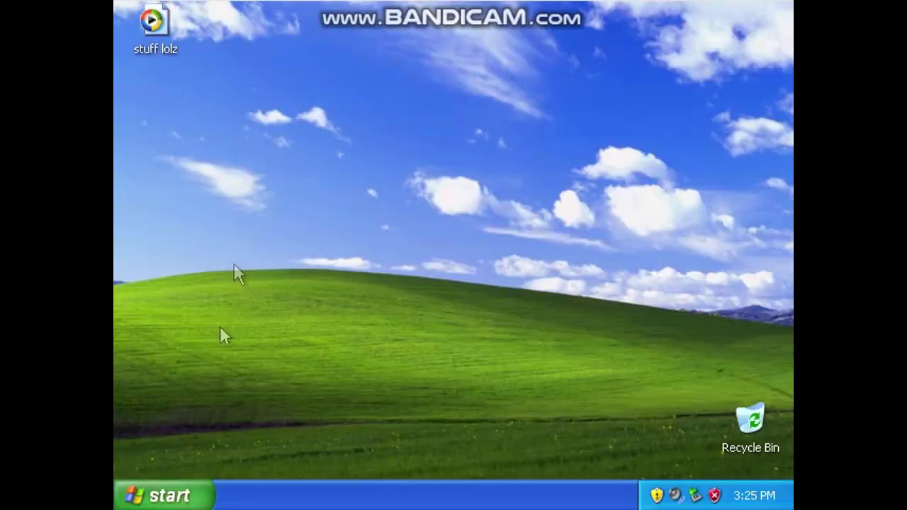
left_click(165, 500)
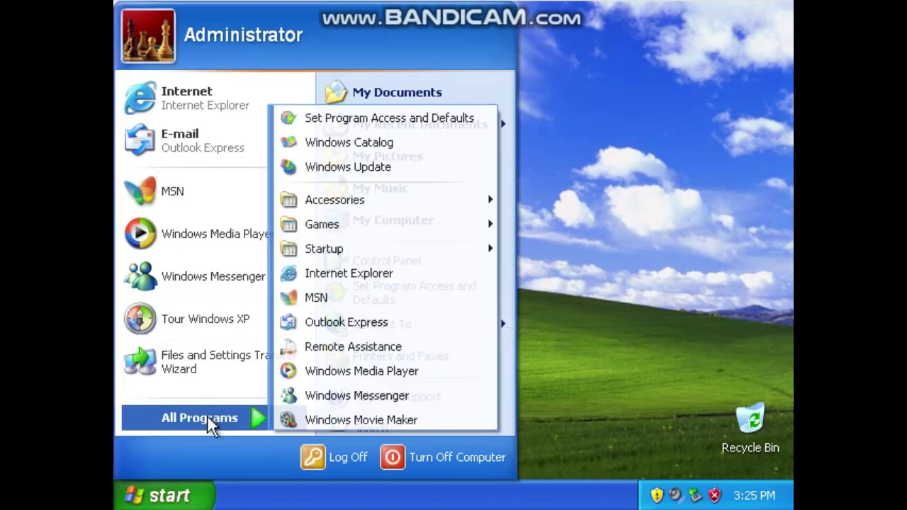
left_click(455, 270)
Step: Open the desktop's appearance settings, look over the window styles, and preview the Silver color scheme
right_click(449, 265)
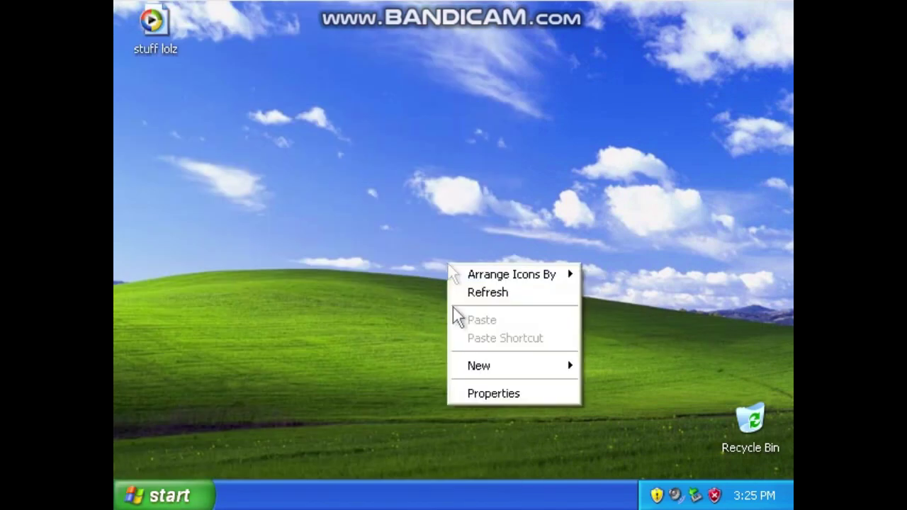
left_click(466, 394)
left_click(363, 53)
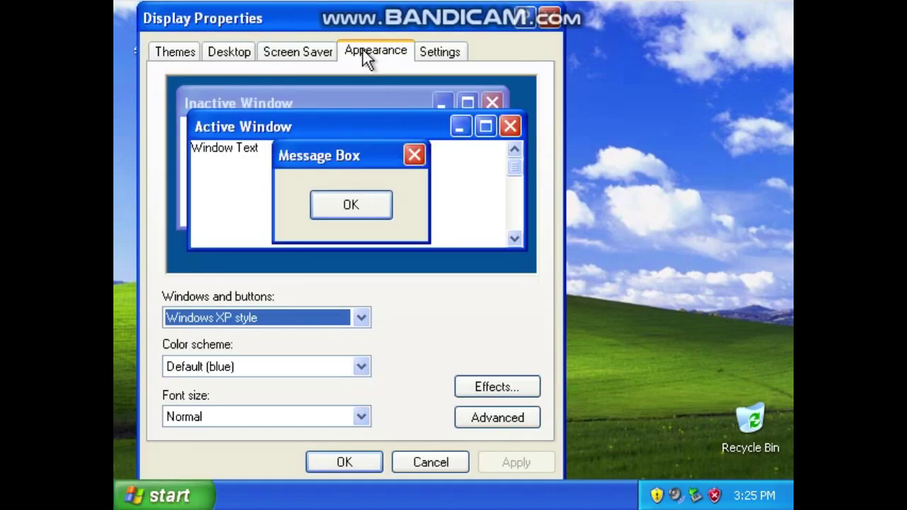
left_click(363, 323)
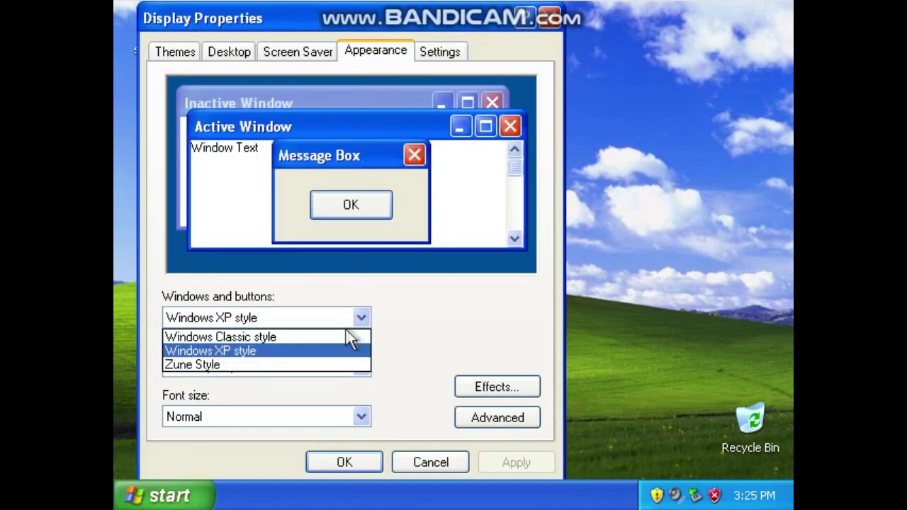
left_click(356, 302)
left_click(351, 366)
left_click(359, 367)
left_click(351, 370)
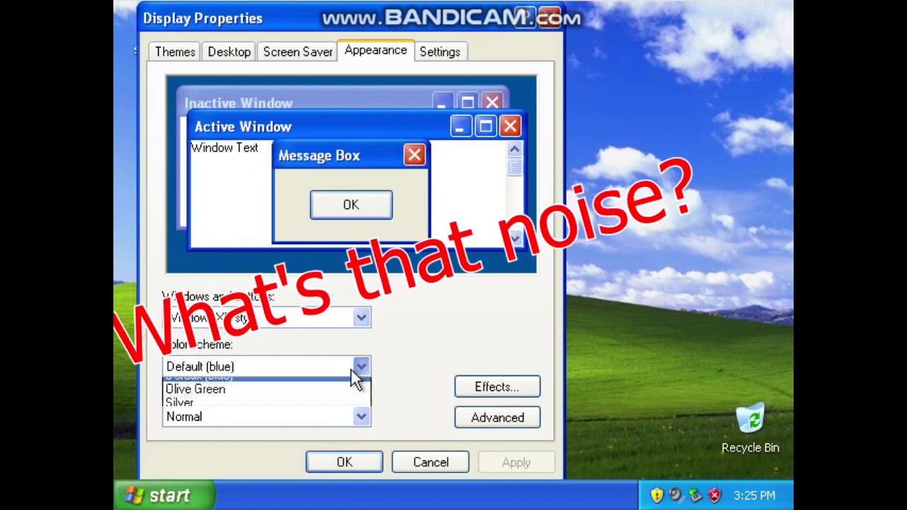
left_click(291, 414)
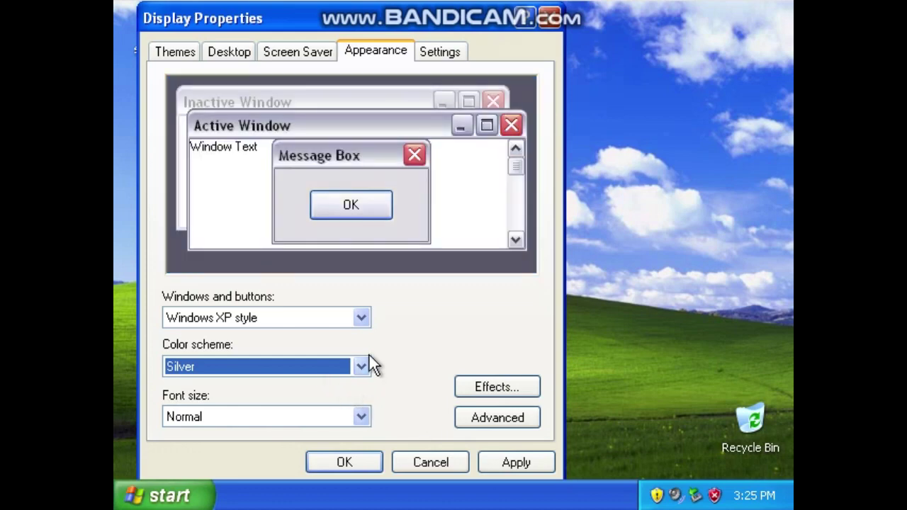
Step: Compare the Olive Green color scheme with Silver, apply Silver, and confirm the display properties
left_click(362, 366)
left_click(320, 399)
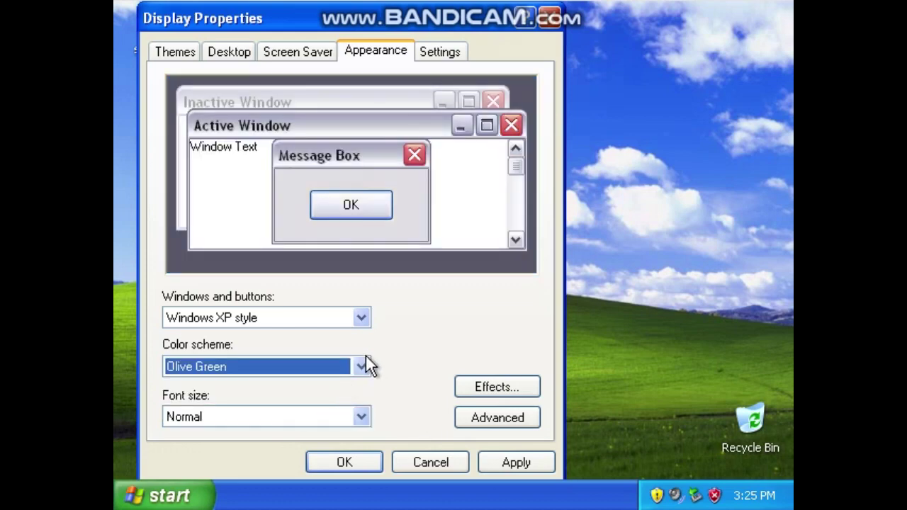
left_click(362, 366)
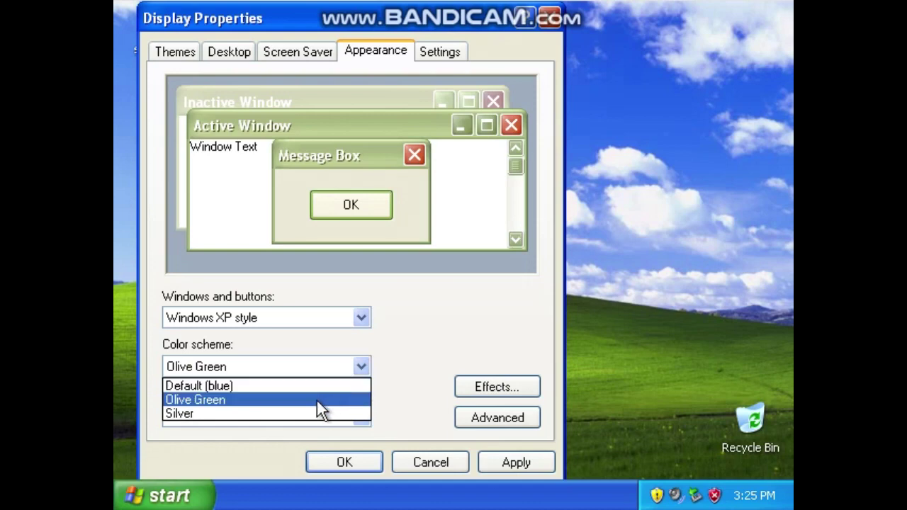
left_click(300, 414)
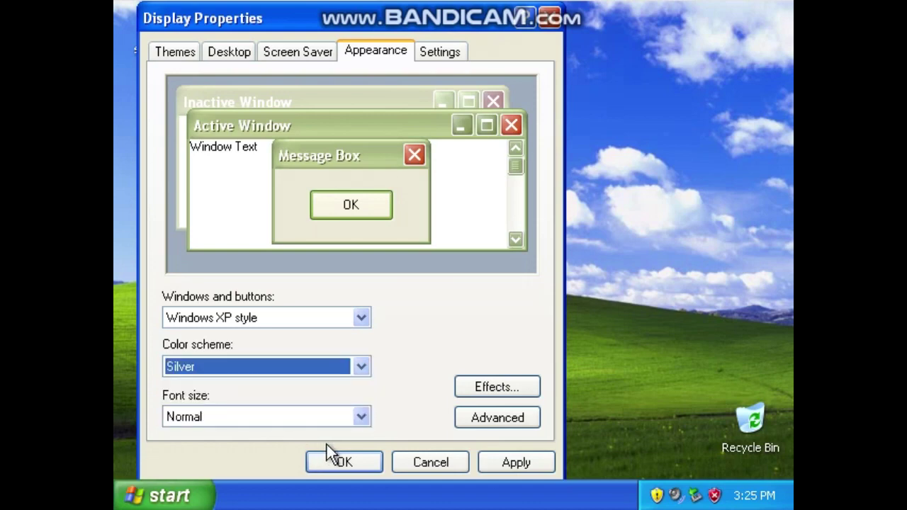
left_click(482, 462)
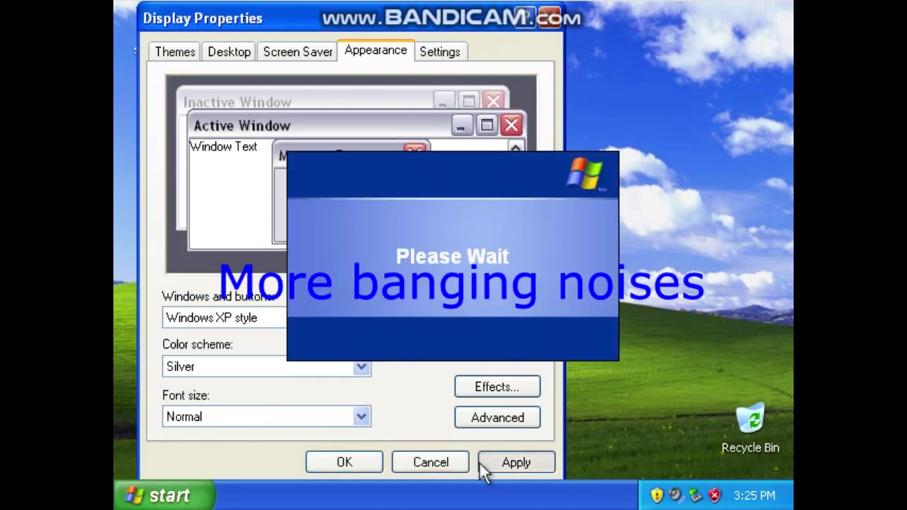
left_click(344, 465)
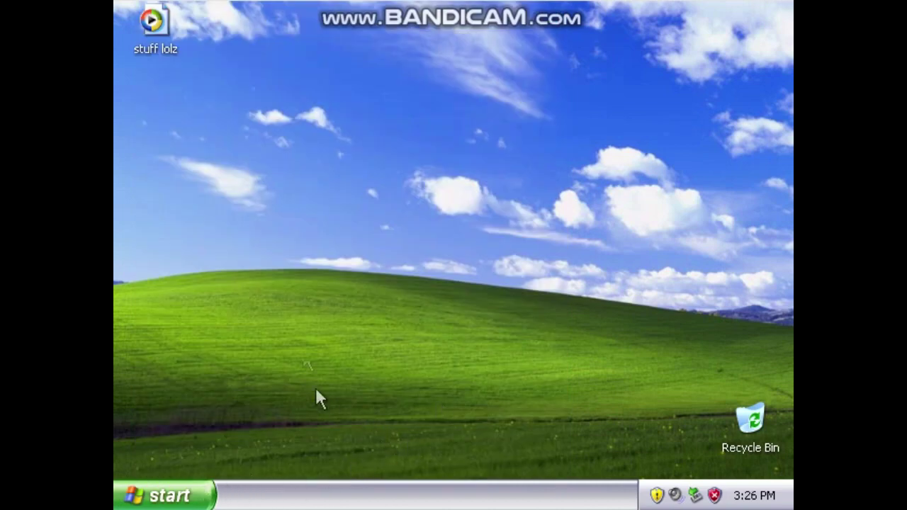
Step: Reopen the display properties and look through the resolution, appearance and screen saver settings, ending on the desktop backgrounds
right_click(289, 298)
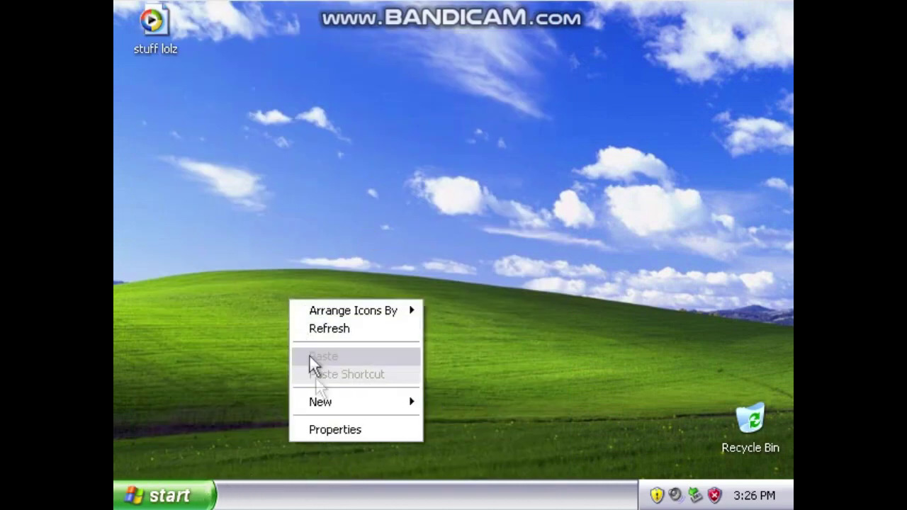
left_click(319, 431)
left_click(500, 55)
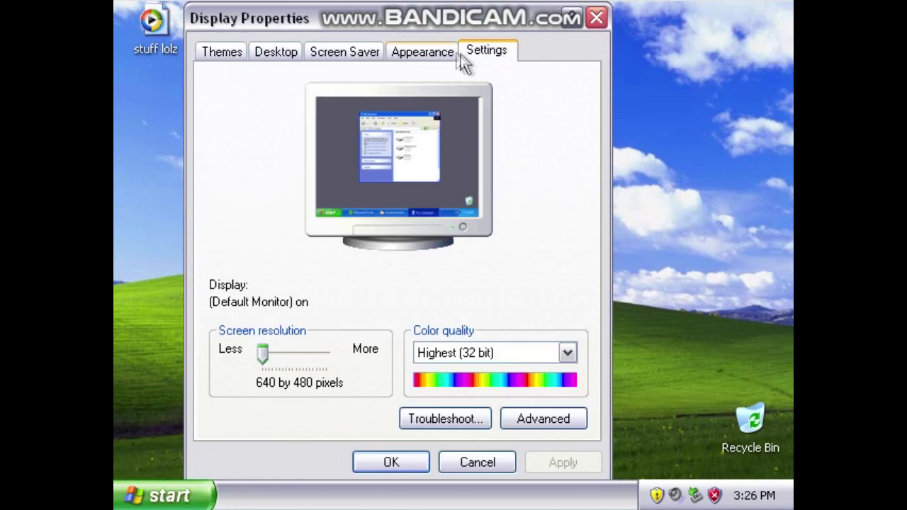
left_click(417, 55)
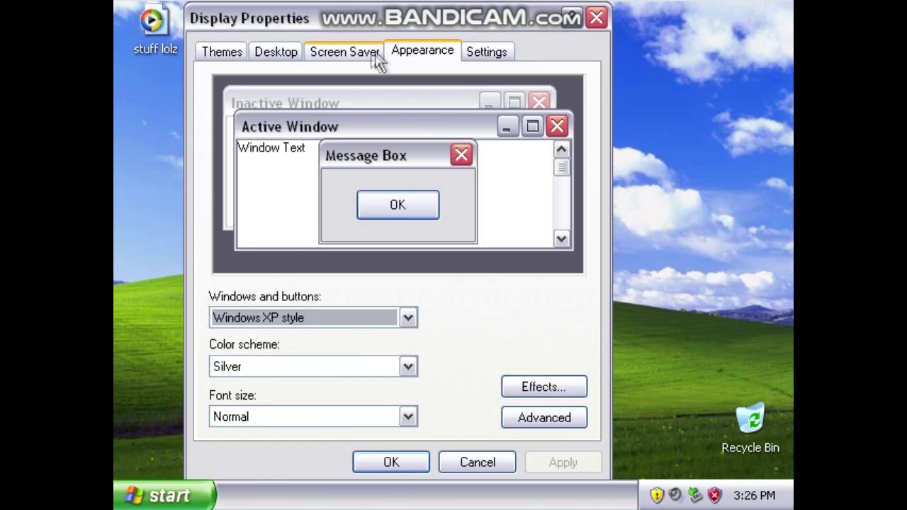
left_click(368, 51)
left_click(298, 51)
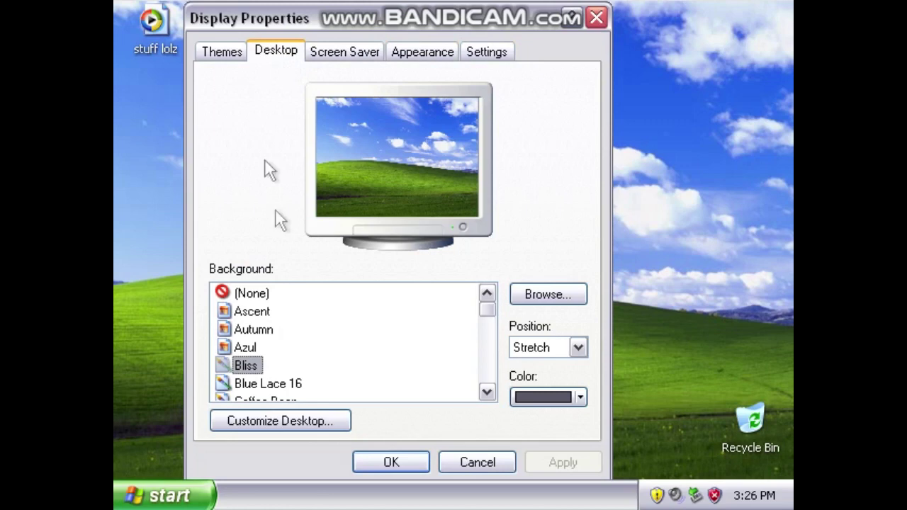
Step: Preview the Autumn, Azul and Ascent backgrounds and set Windows XP as the desktop background
left_click(263, 331)
left_click(241, 347)
left_click(247, 309)
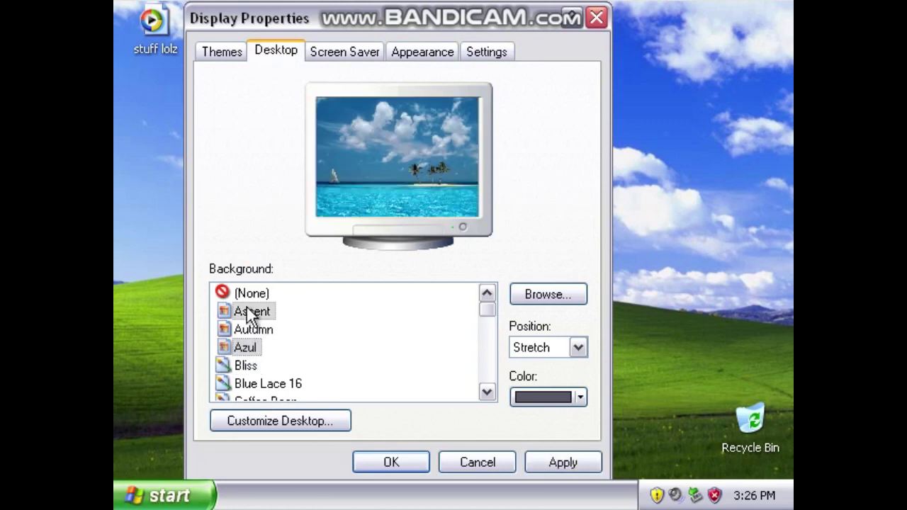
left_click_drag(491, 314, 492, 387)
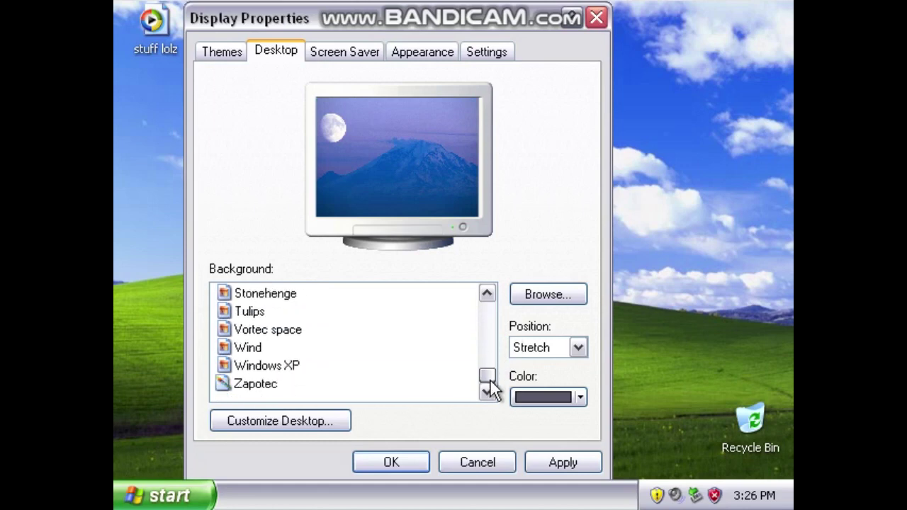
left_click(290, 366)
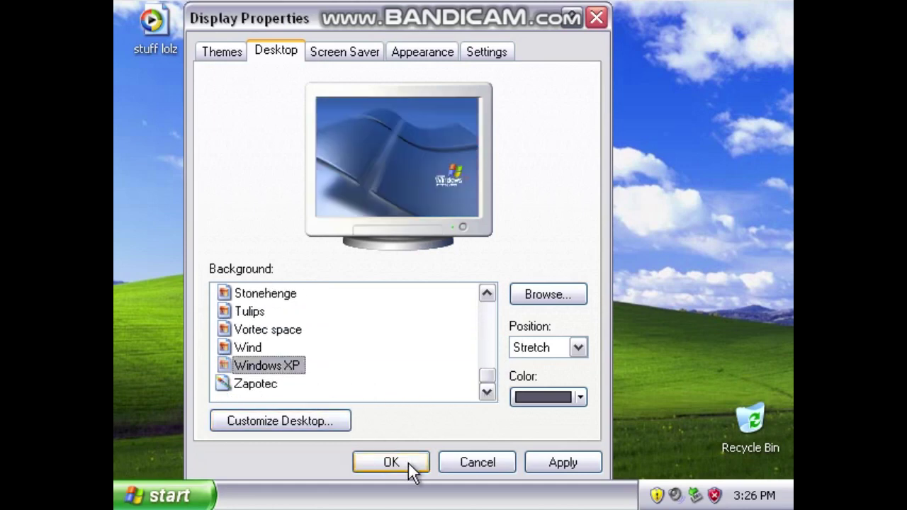
left_click(408, 463)
left_click_drag(361, 264, 473, 187)
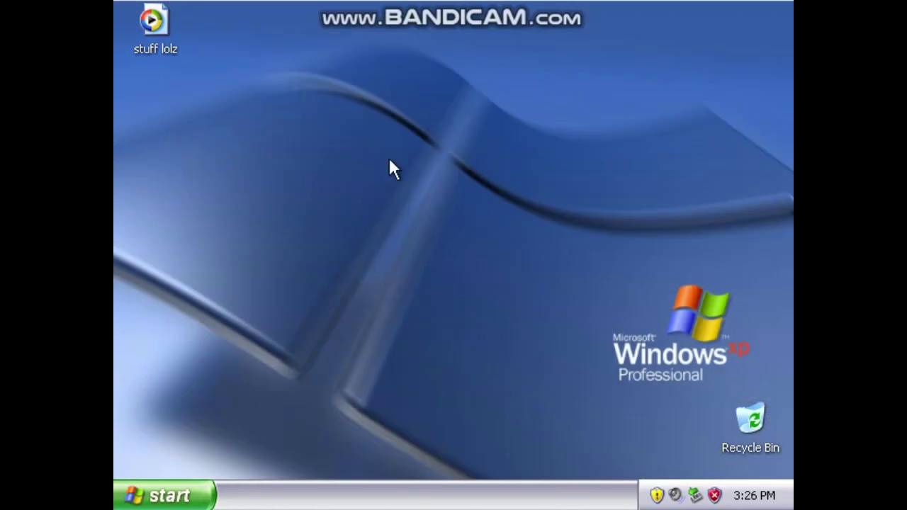
Step: Open the Solitaire game from the installed games
left_click(196, 493)
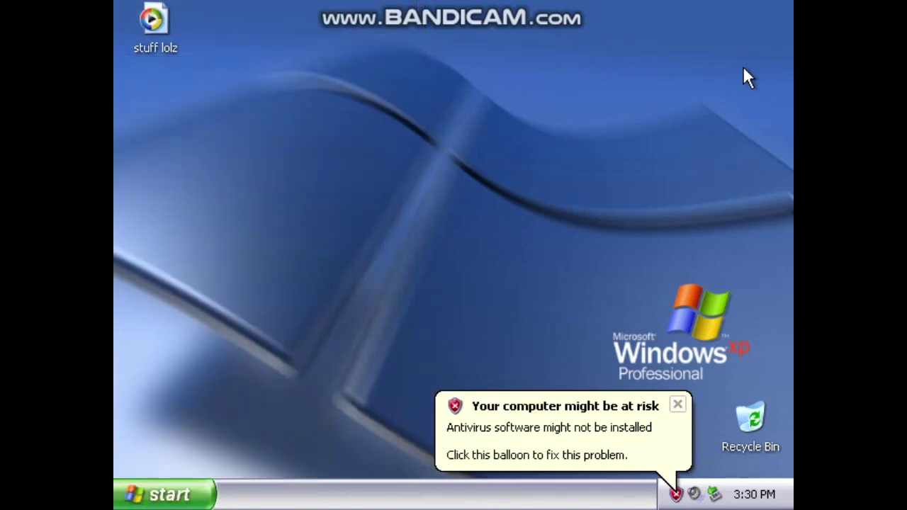
left_click(207, 495)
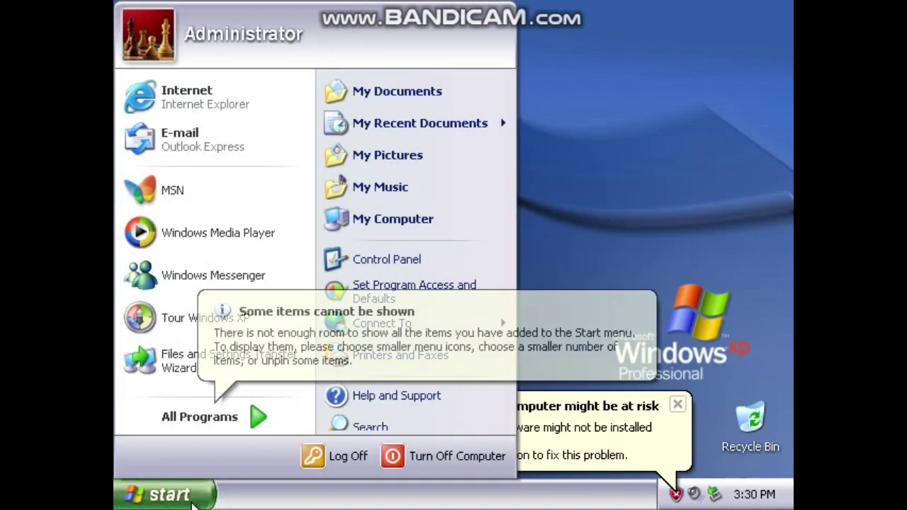
mouse_move(244, 419)
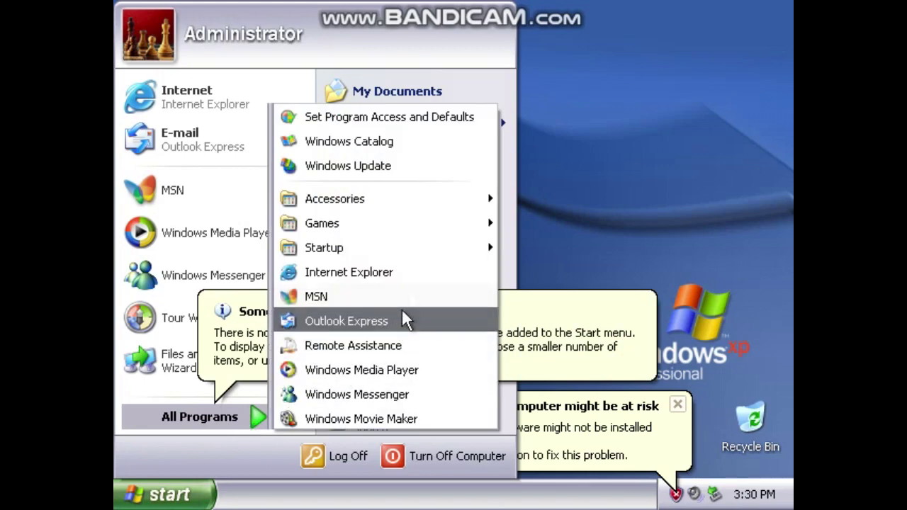
mouse_move(458, 225)
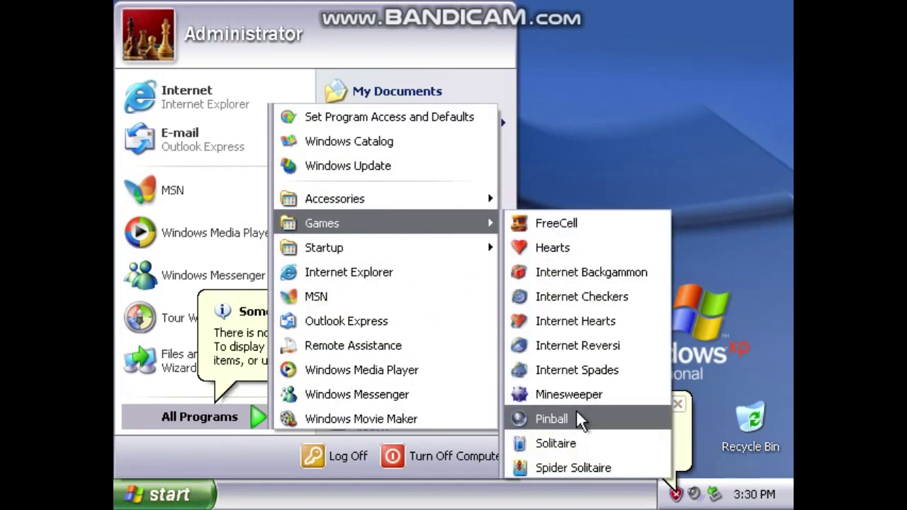
left_click(577, 444)
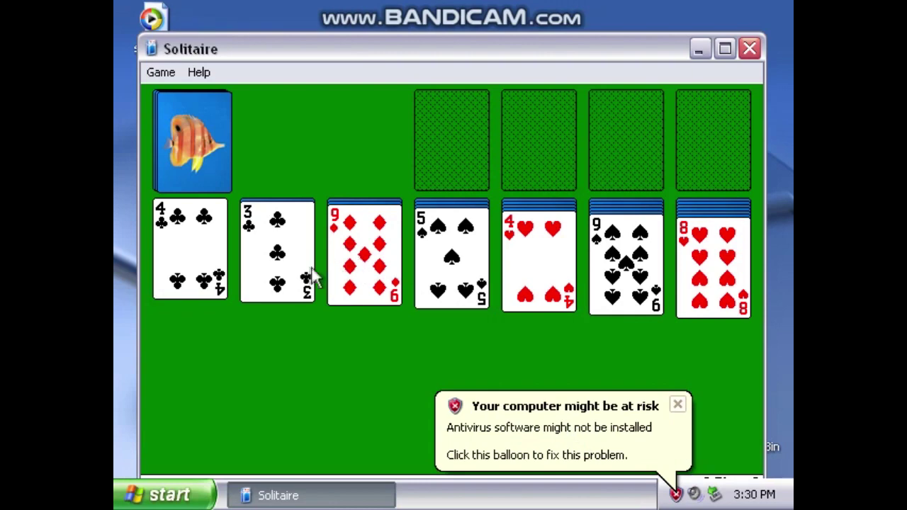
Step: Deal cards from the Solitaire stock and try to move the dealt cards onto the foundations and columns
left_click(182, 132)
left_click_drag(292, 142, 451, 138)
left_click_drag(327, 116, 550, 304)
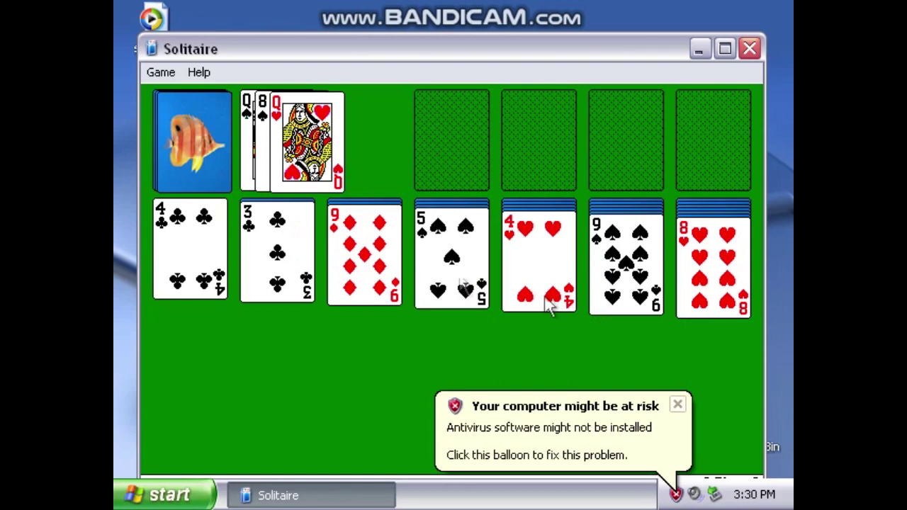
mouse_move(271, 142)
left_mouse_down()
mouse_move(331, 141)
mouse_move(289, 142)
left_mouse_up()
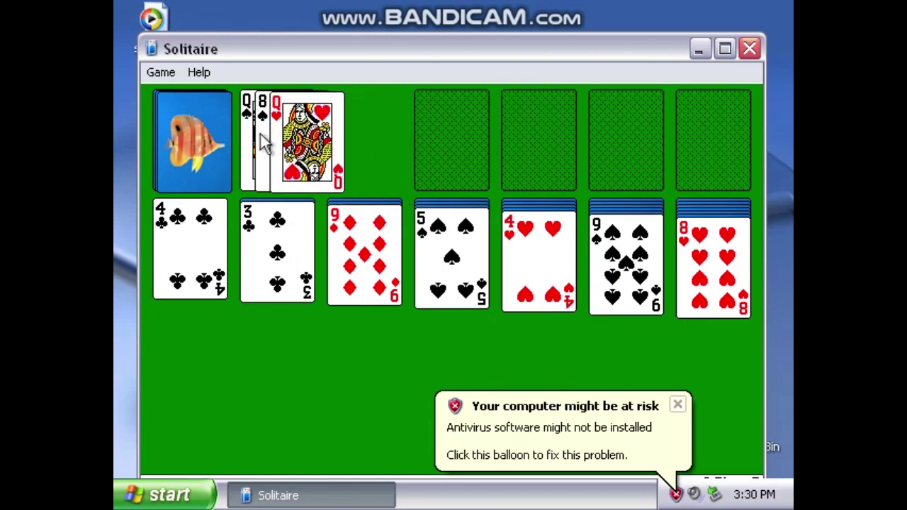
left_click(174, 167)
left_click_drag(339, 181, 317, 321)
left_click_drag(324, 176, 268, 256)
left_click_drag(287, 224, 290, 225)
left_click_drag(326, 174, 358, 234)
left_click_drag(288, 227, 295, 312)
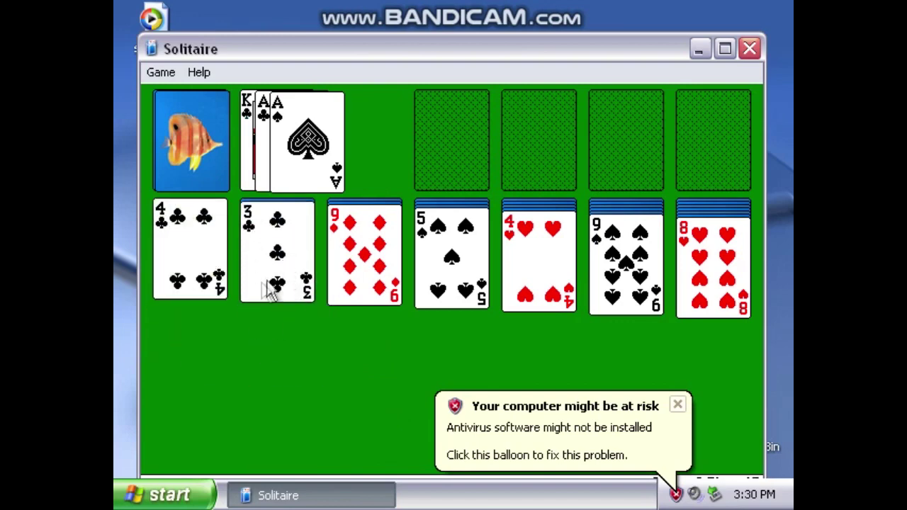
Step: Try to move the 4 of clubs and the 5 of spades onto other columns, and close Solitaire
left_click_drag(200, 239, 463, 273)
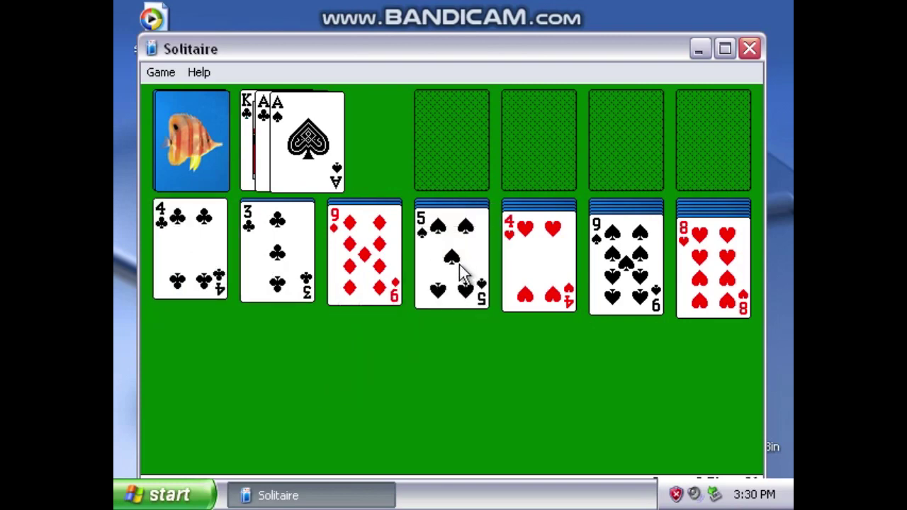
left_click_drag(462, 273, 217, 298)
left_click_drag(479, 292, 548, 306)
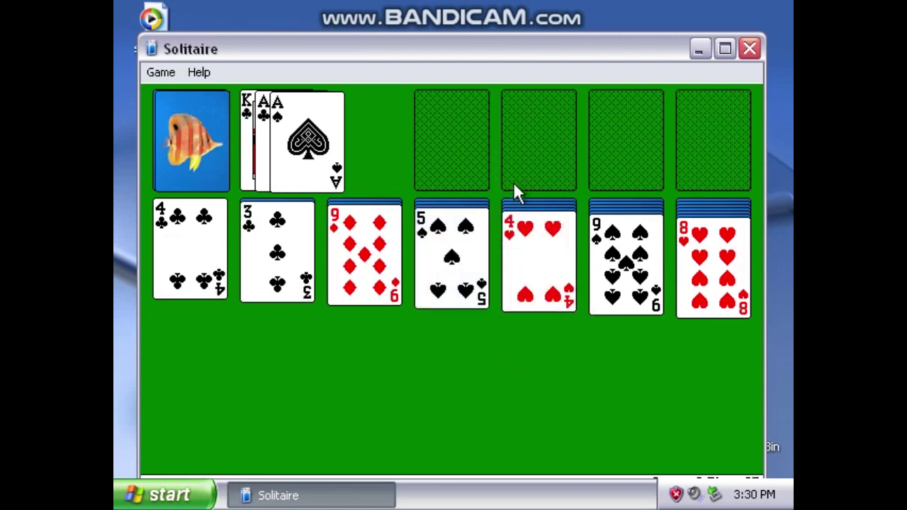
left_click(751, 49)
Step: Open Paint from the accessories and widen its window to show the whole canvas
left_click(186, 495)
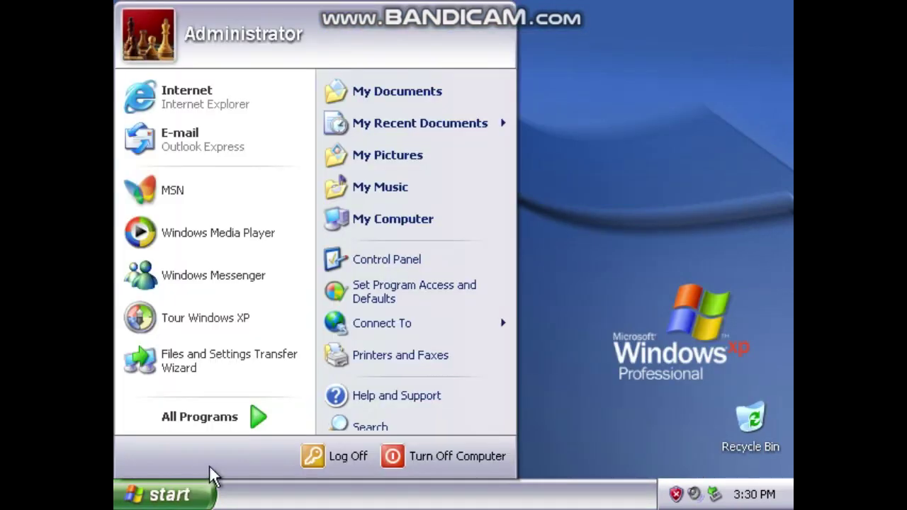
left_click(594, 302)
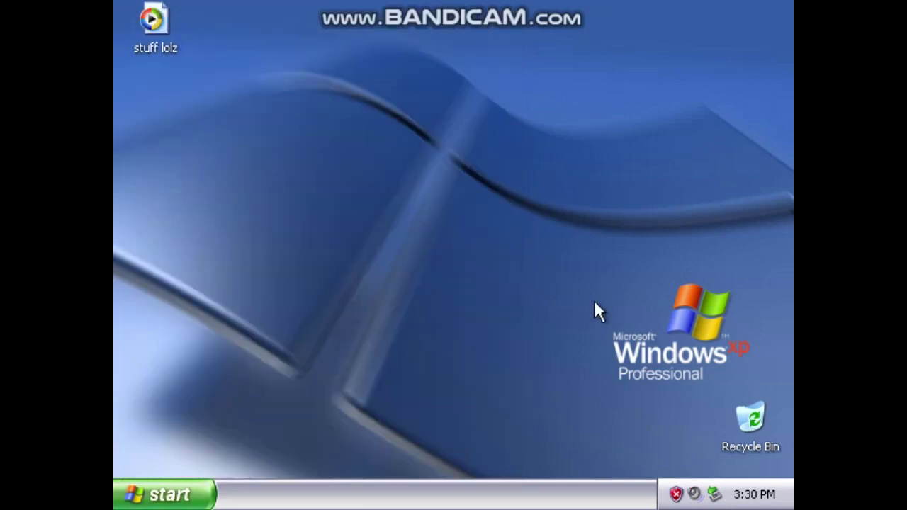
left_click(170, 495)
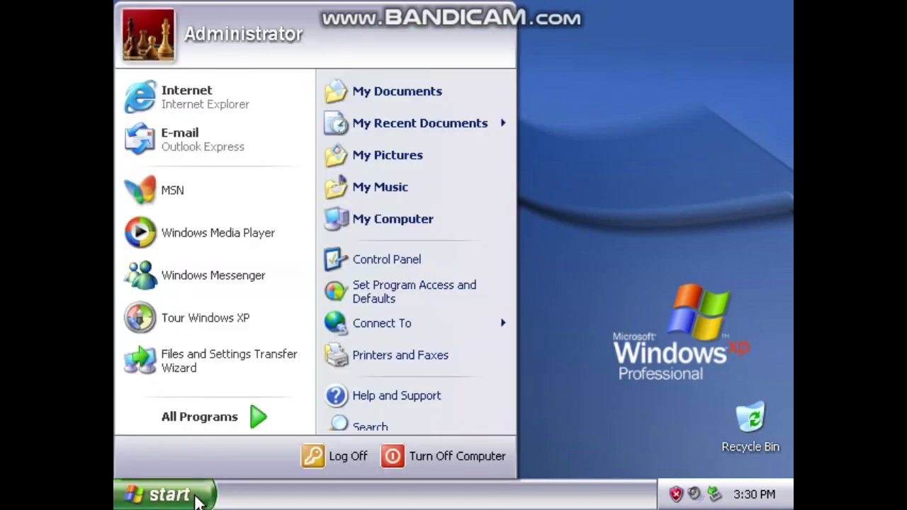
left_click(189, 419)
mouse_move(399, 234)
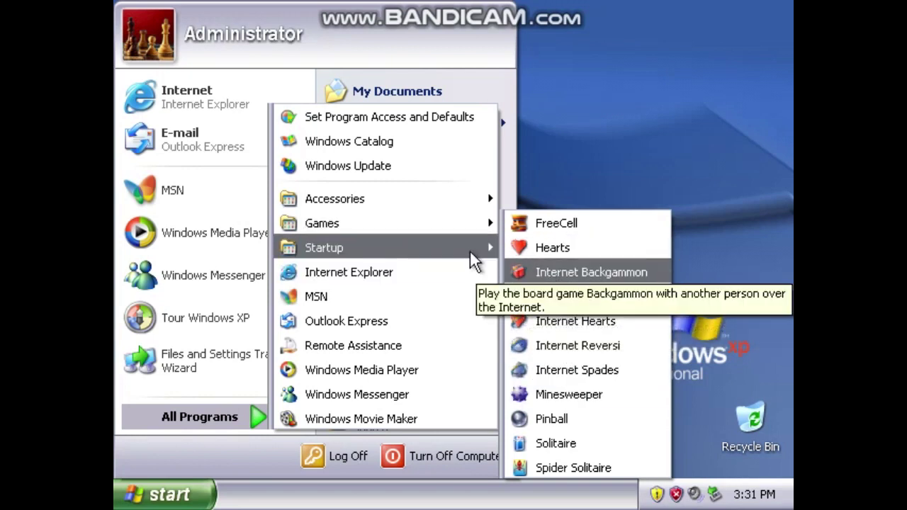
mouse_move(465, 200)
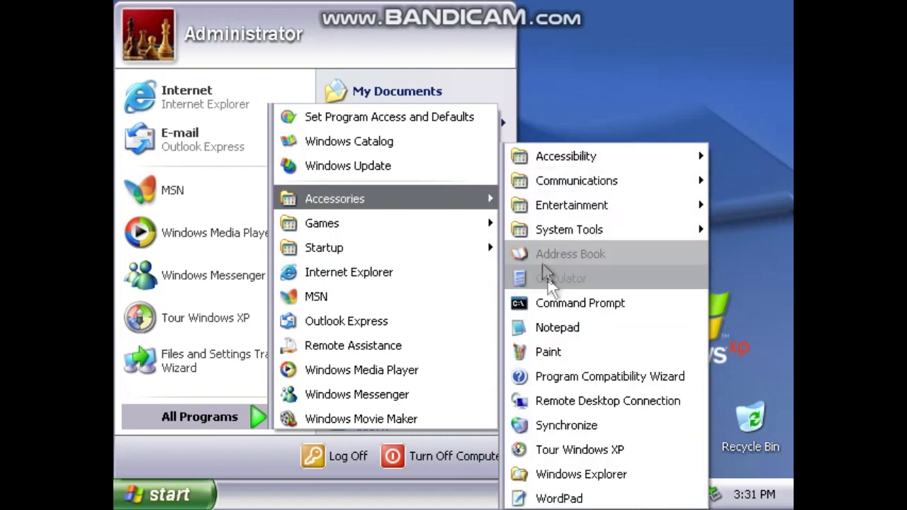
left_click(554, 353)
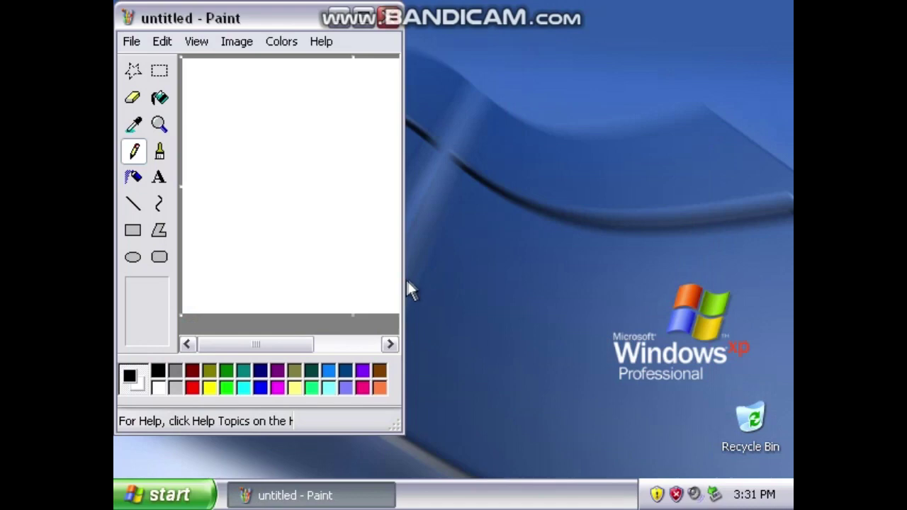
left_click_drag(405, 282, 658, 281)
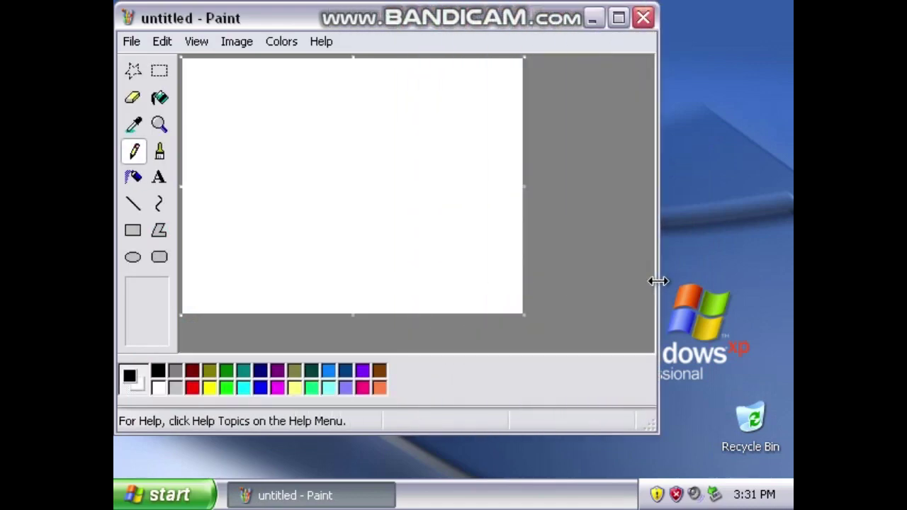
left_click(160, 151)
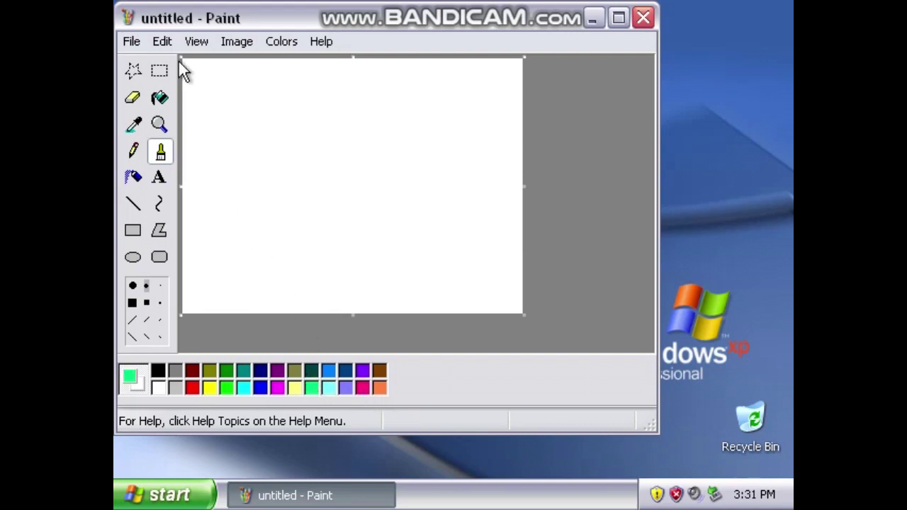
left_click(160, 71)
left_click_drag(277, 115, 379, 219)
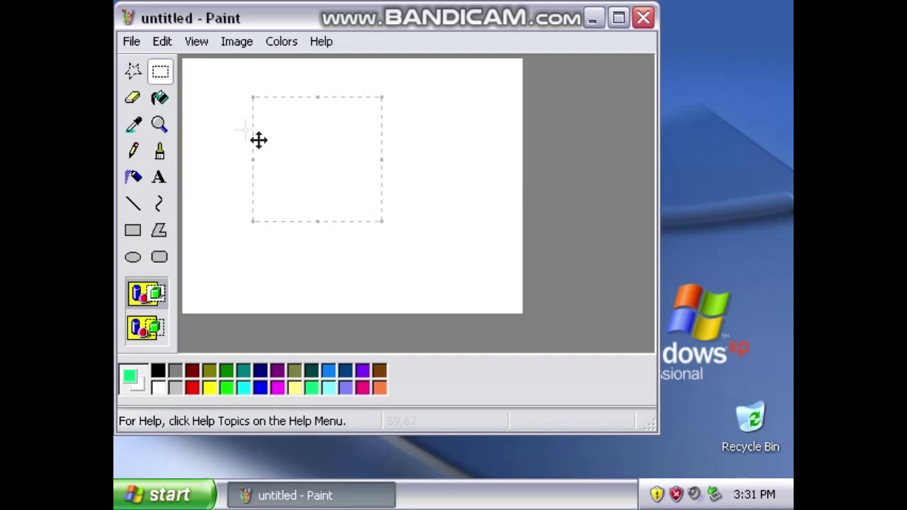
left_click(160, 98)
left_click(132, 98)
left_click(160, 150)
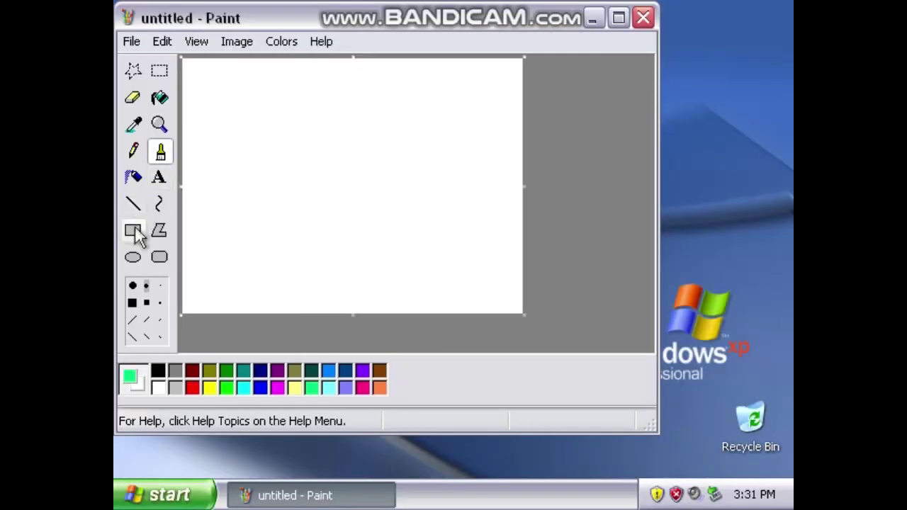
Step: Draw a black square outline in the upper middle of the canvas and fill it with black
left_click(134, 231)
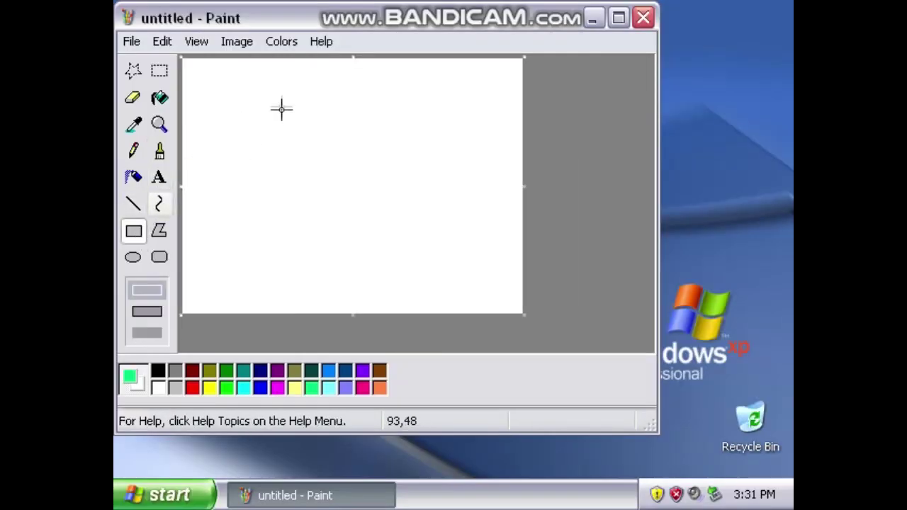
left_click(223, 387)
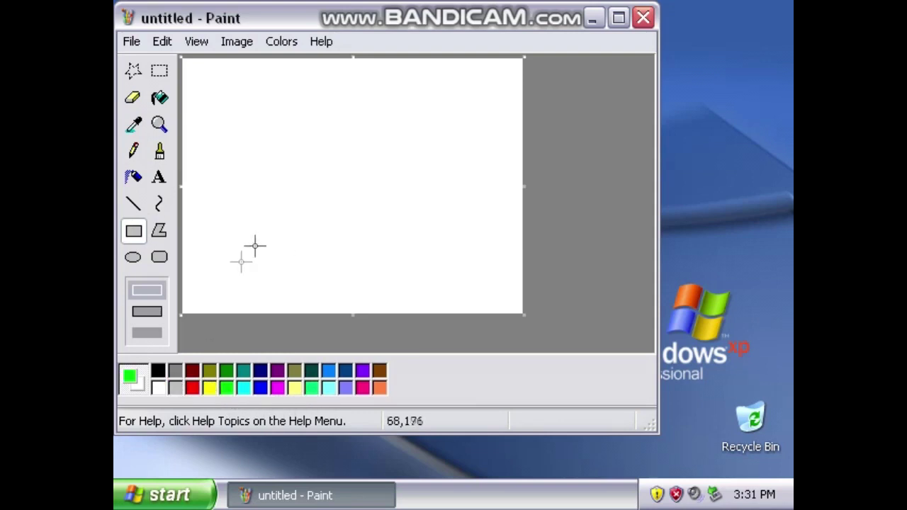
left_click(158, 370)
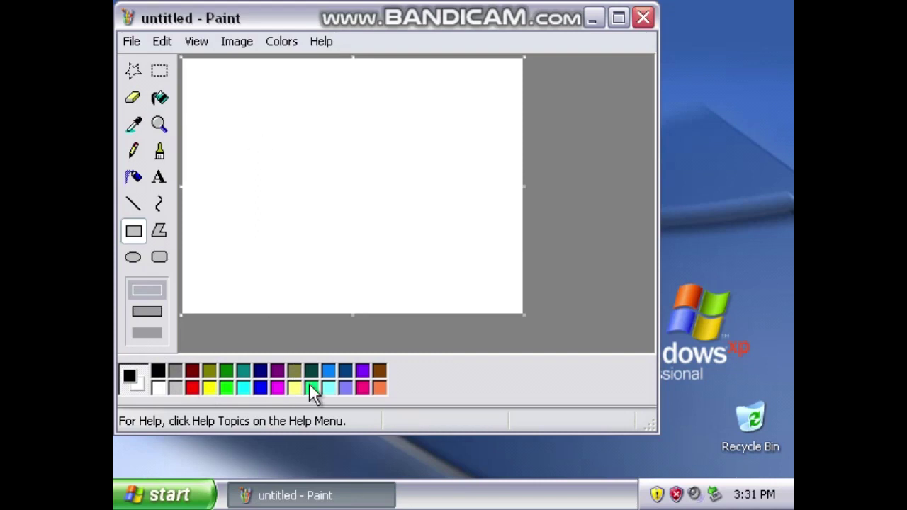
left_click_drag(261, 101, 395, 236)
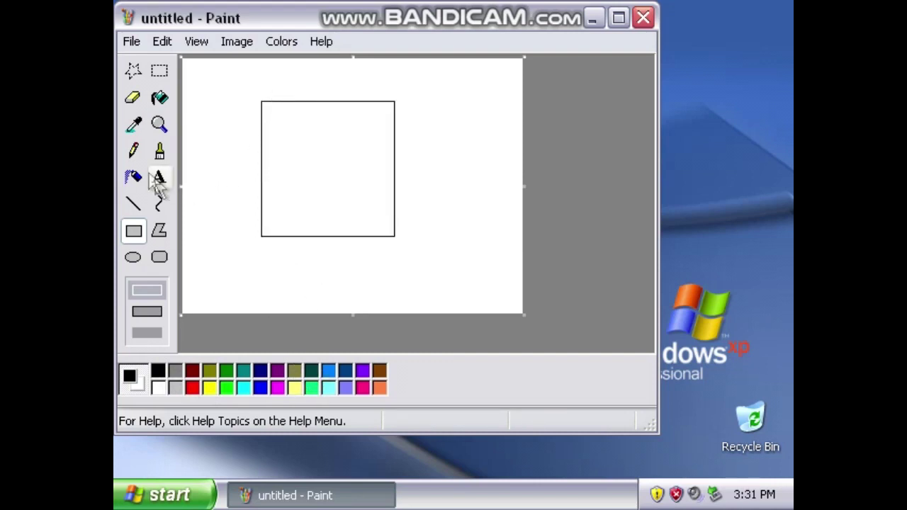
left_click(160, 99)
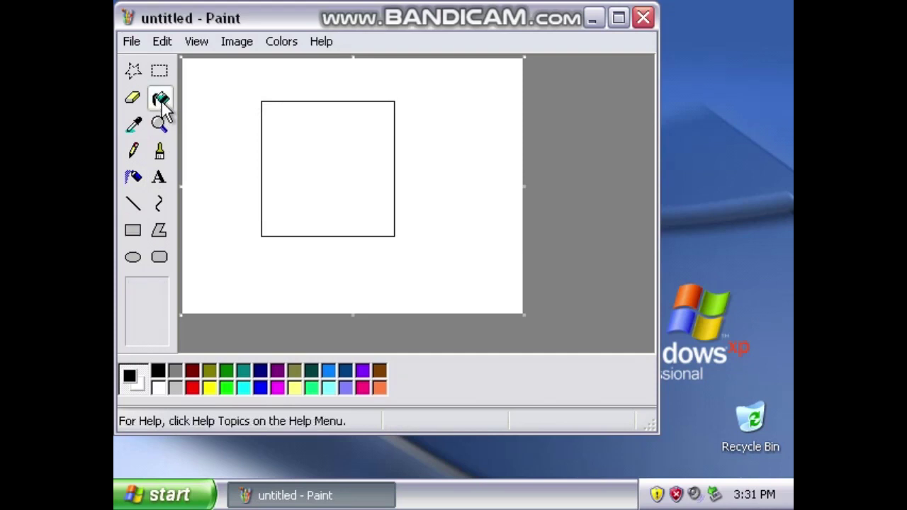
left_click(280, 152)
Step: Paint a first name in white inside the black square with the Brush, and close Paint without saving
left_click(160, 151)
left_click(156, 388)
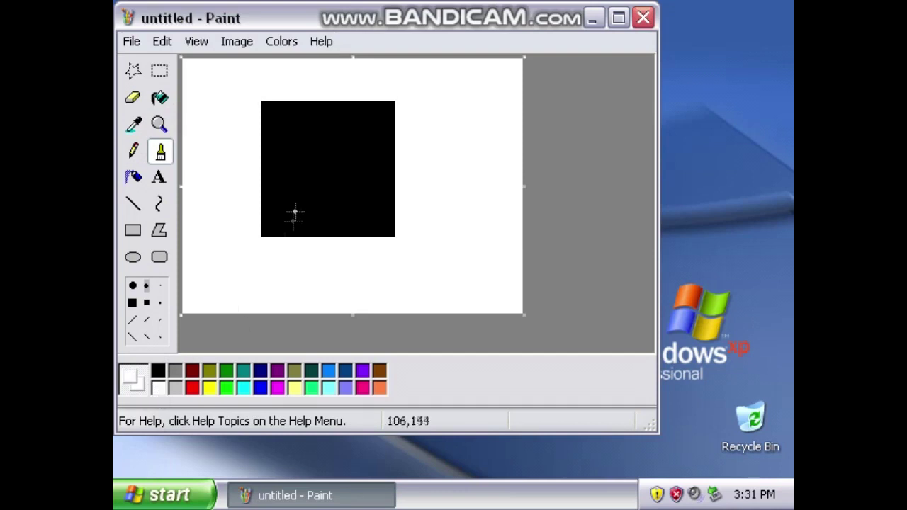
mouse_move(278, 179)
left_mouse_down()
mouse_move(296, 179)
mouse_move(327, 143)
mouse_move(380, 163)
mouse_move(367, 211)
left_mouse_up()
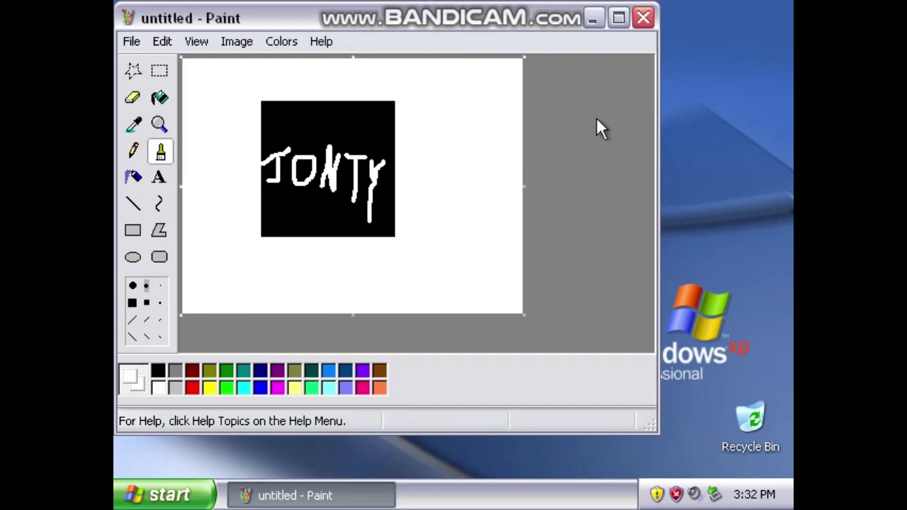
left_click(644, 18)
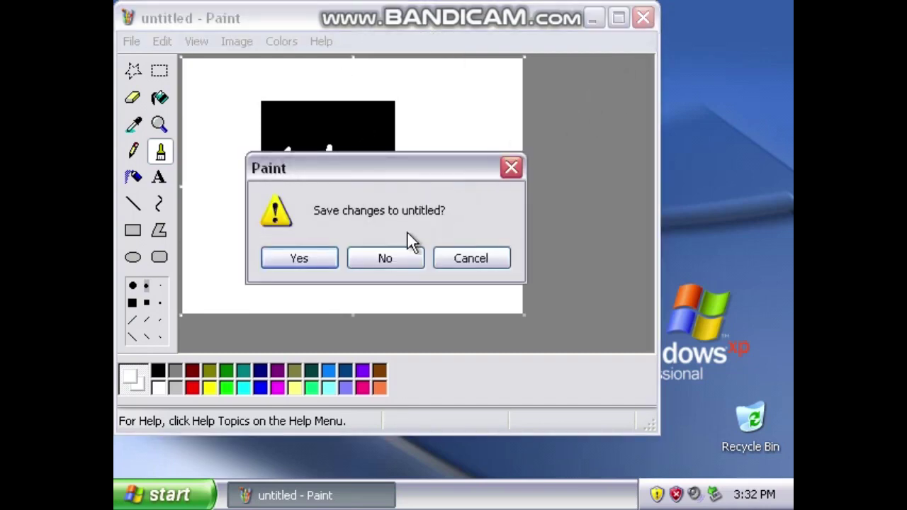
left_click(386, 256)
Step: Open Notepad and write "Hello, this is a public service announcement that", the channel name, and "needs you to like and subscriber!"
left_click(190, 488)
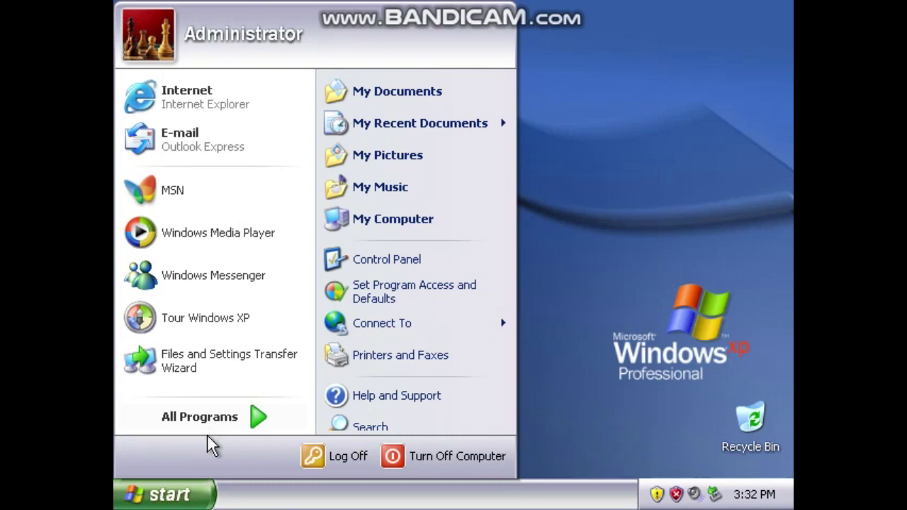
left_click(212, 417)
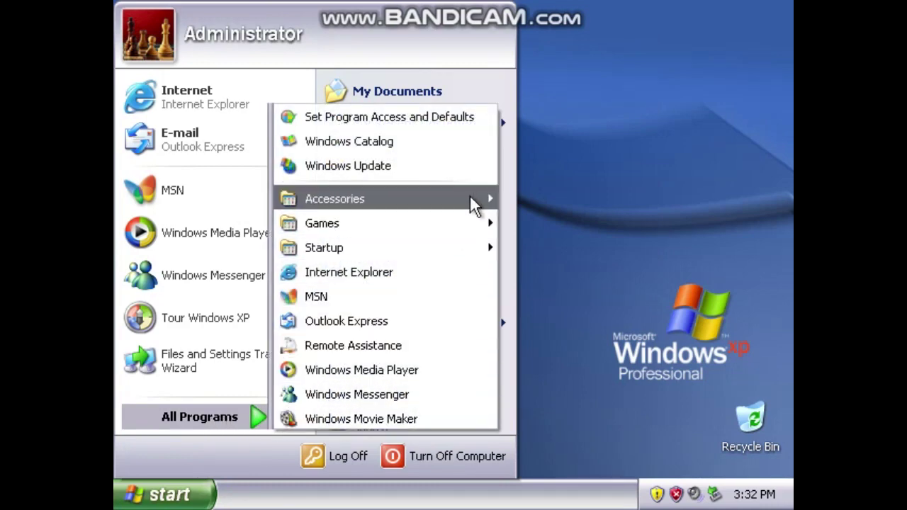
mouse_move(472, 204)
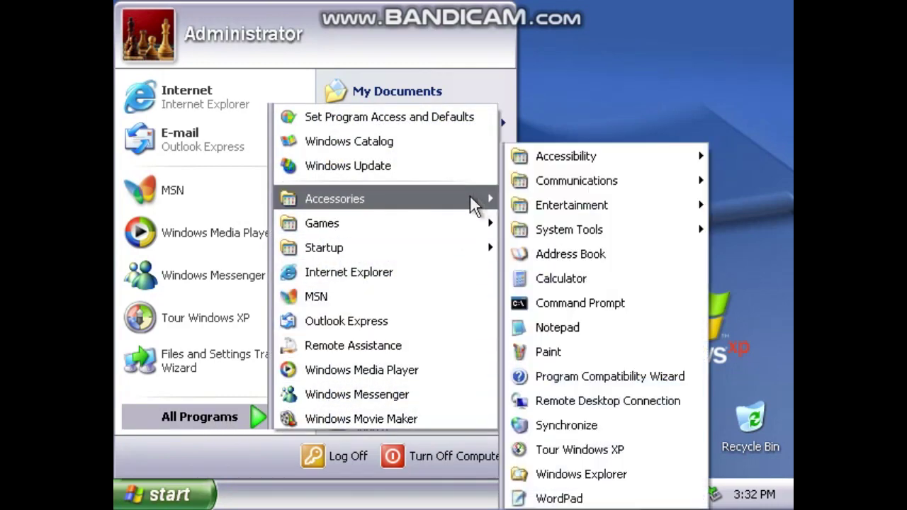
left_click(538, 328)
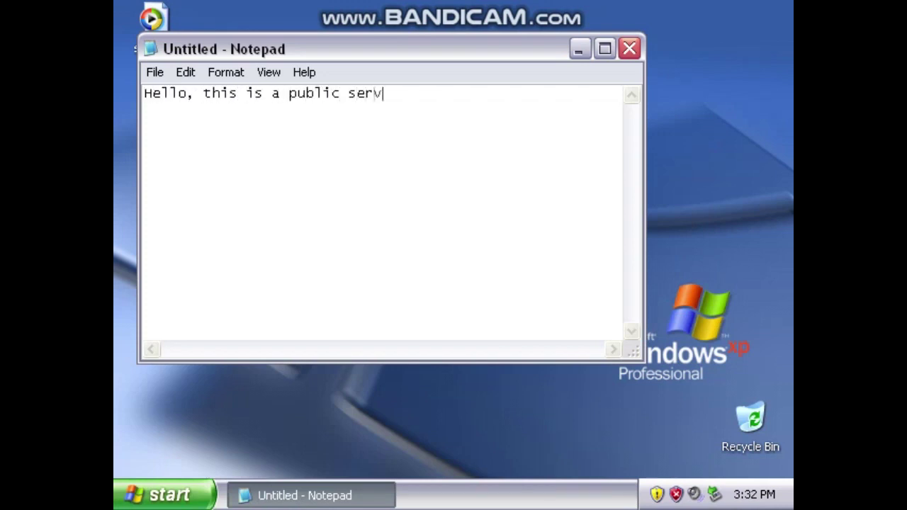
type("ice announcement that jontymnneeds you ")
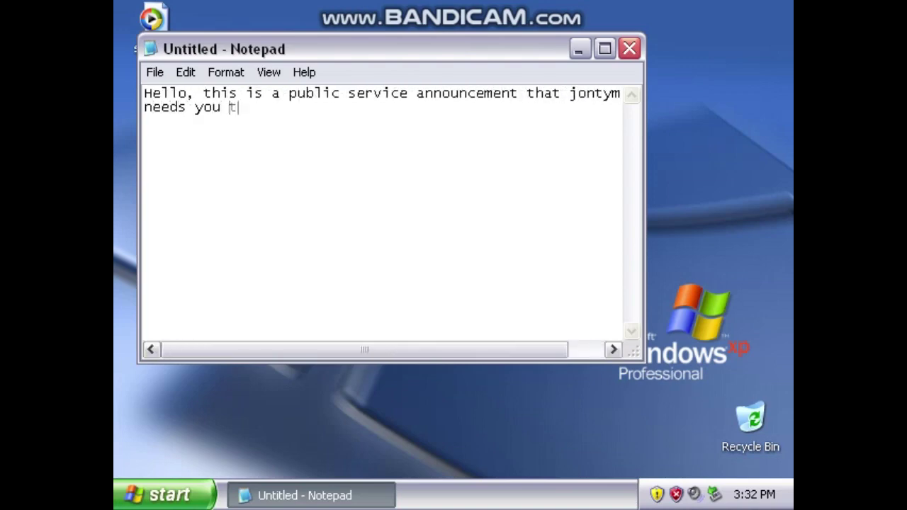
type("to like and subs")
Step: Close Notepad without saving the text and open the Start menu
left_click(630, 48)
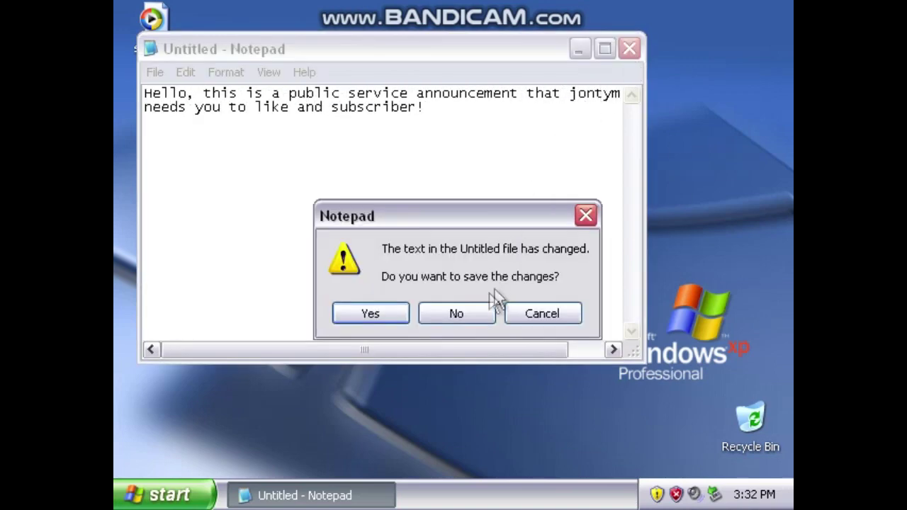
left_click(454, 311)
left_click(190, 498)
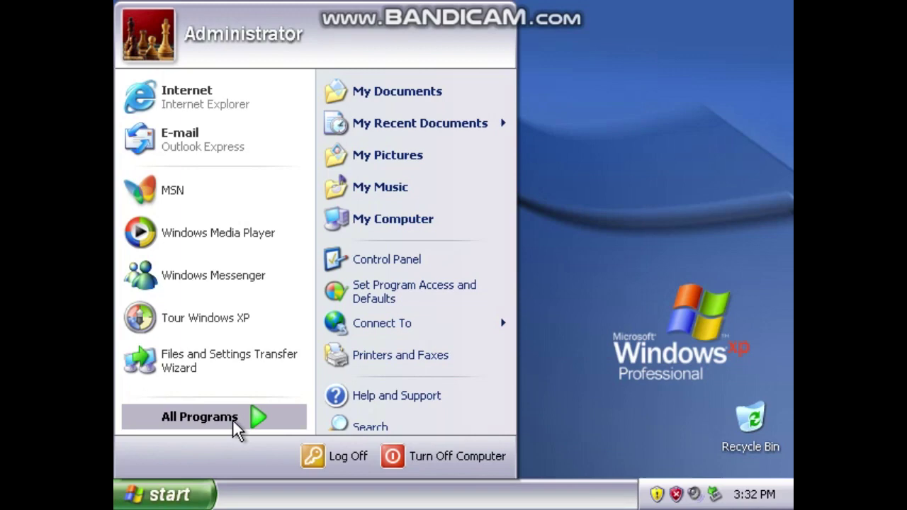
Step: Open WordPad from the accessories and write "this is wordpad thats it lol" in the blank document
mouse_move(287, 421)
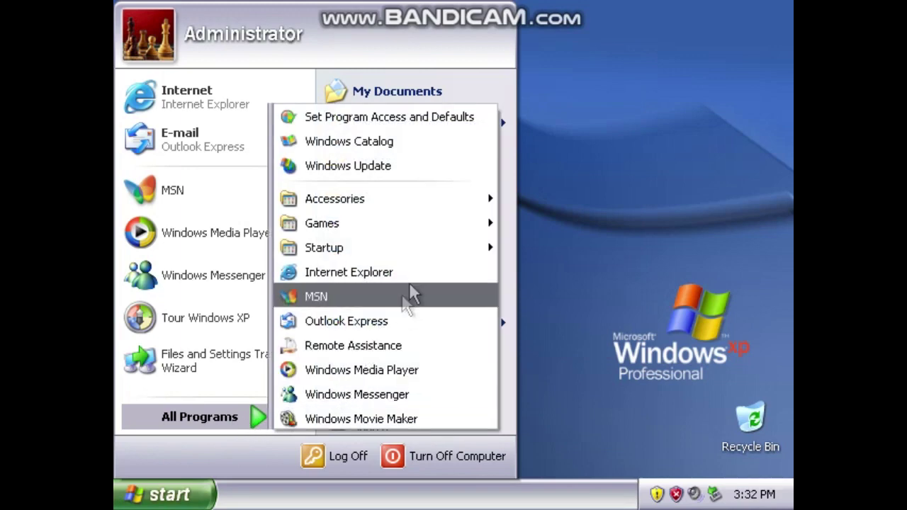
mouse_move(423, 223)
mouse_move(425, 206)
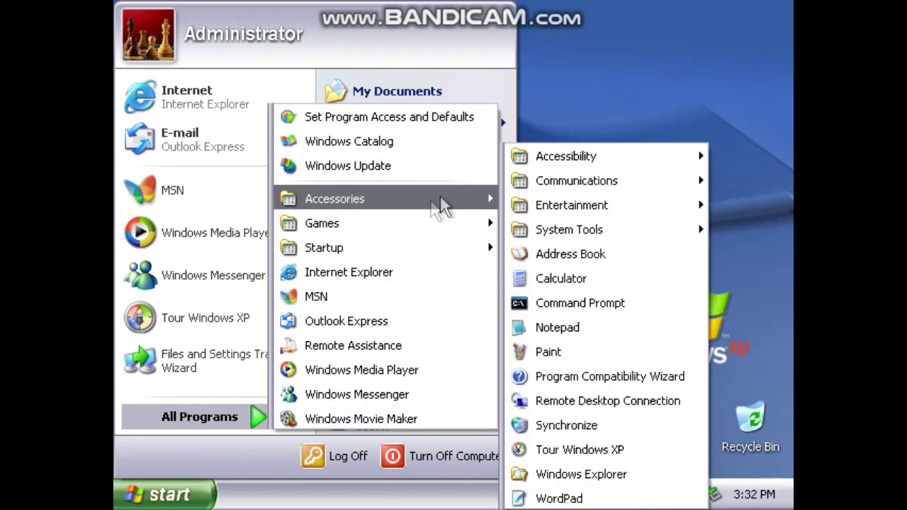
mouse_move(561, 205)
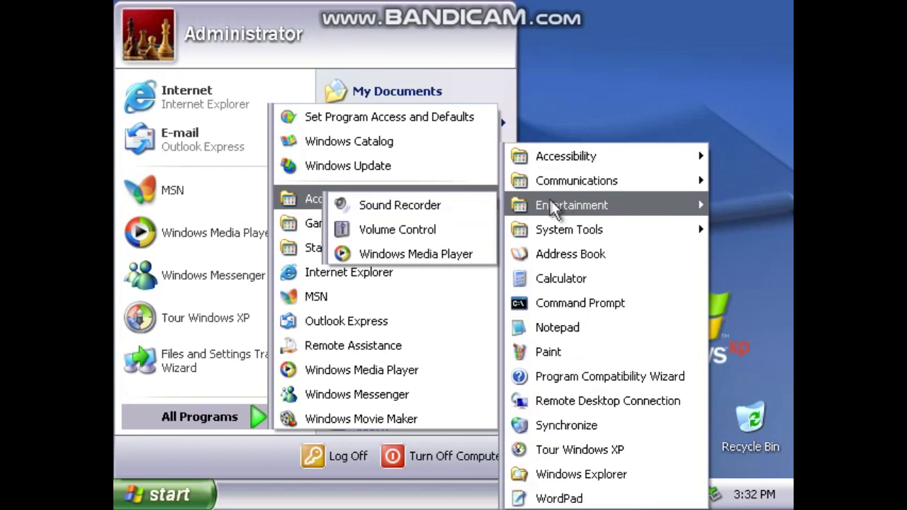
mouse_move(553, 181)
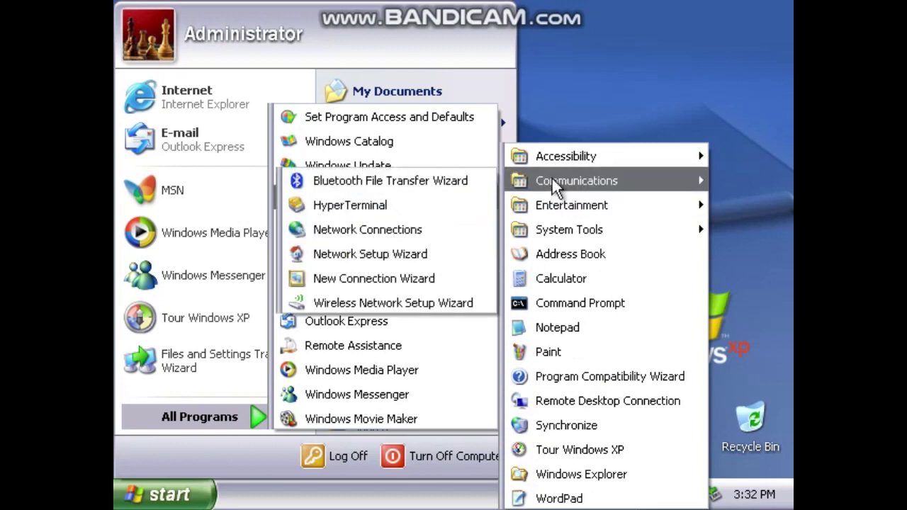
mouse_move(558, 157)
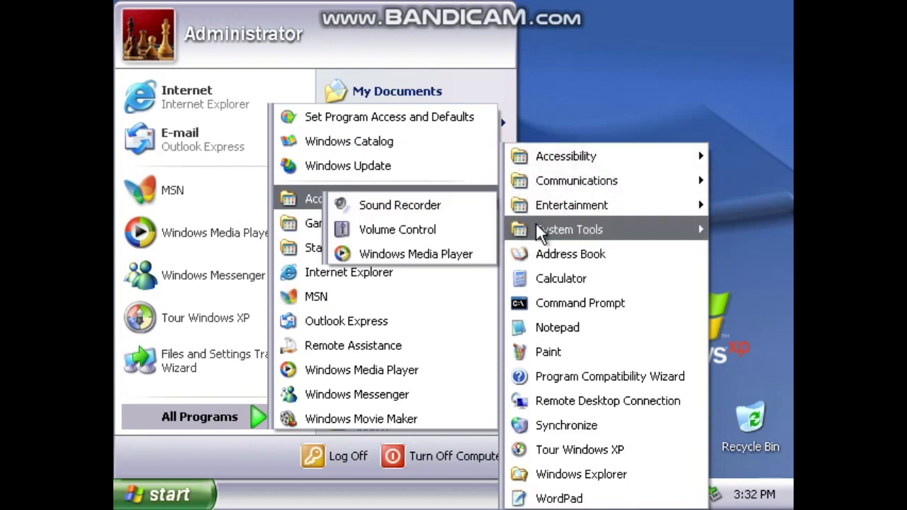
mouse_move(538, 234)
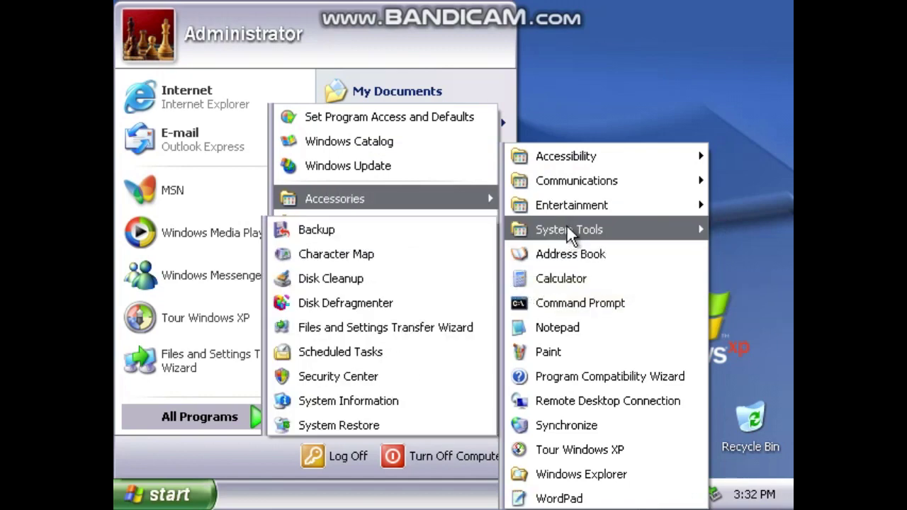
left_click(556, 499)
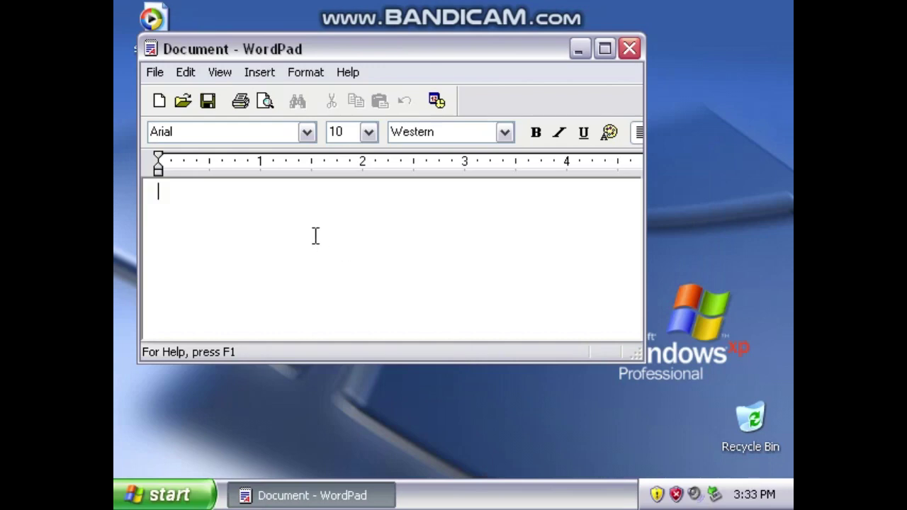
type("this is wordpad")
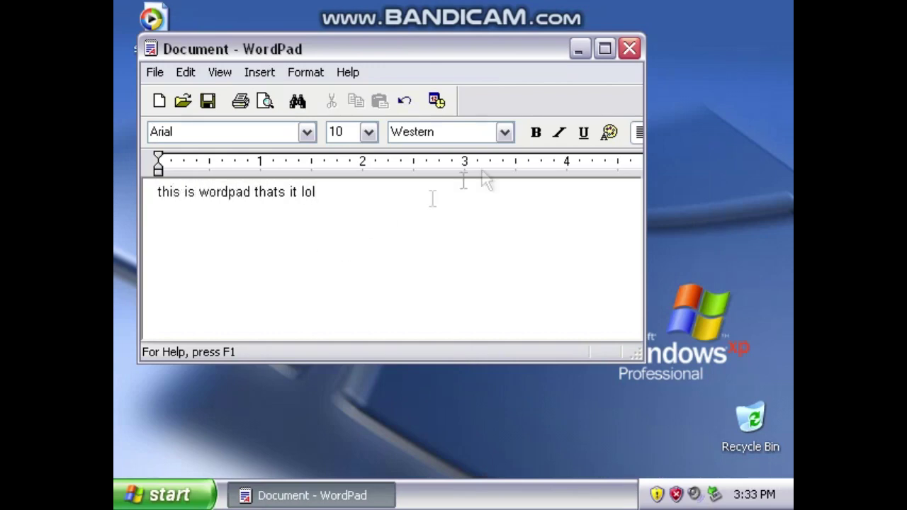